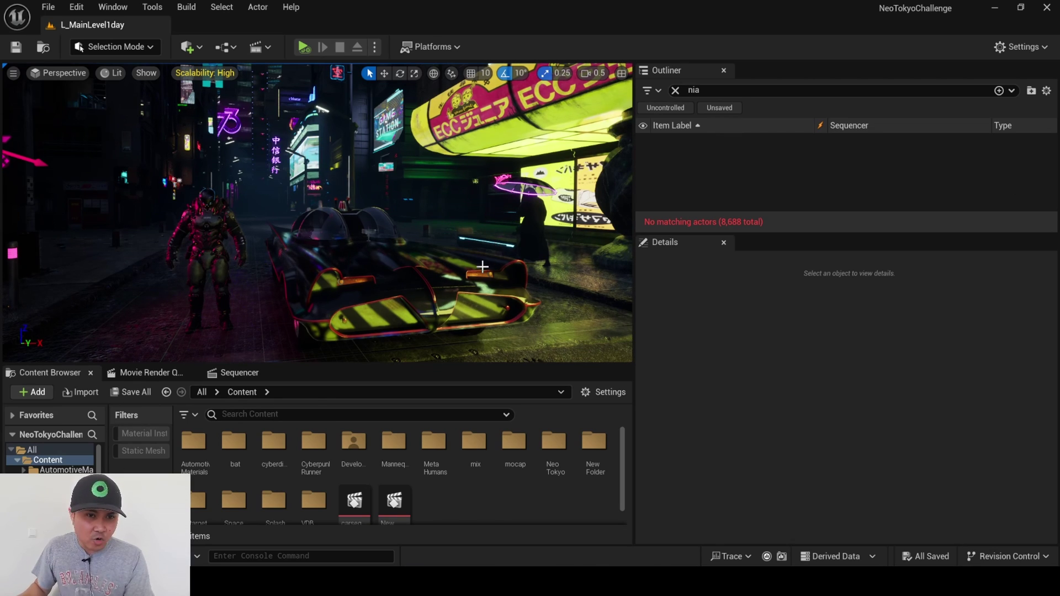
- Search the project settings for "hetero" and check the Heterogeneous Volumes, Shadow Casting and Composite with Translucency rendering options
mouse_move(323, 217)
right_down()
mouse_move(321, 266)
mouse_move(324, 215)
right_up()
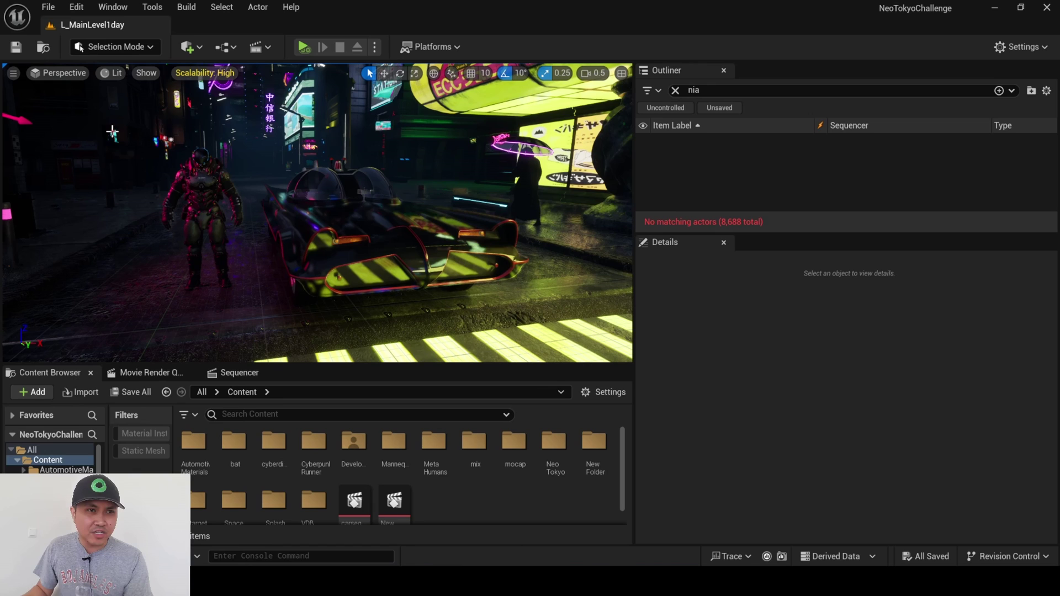
click(77, 7)
click(134, 204)
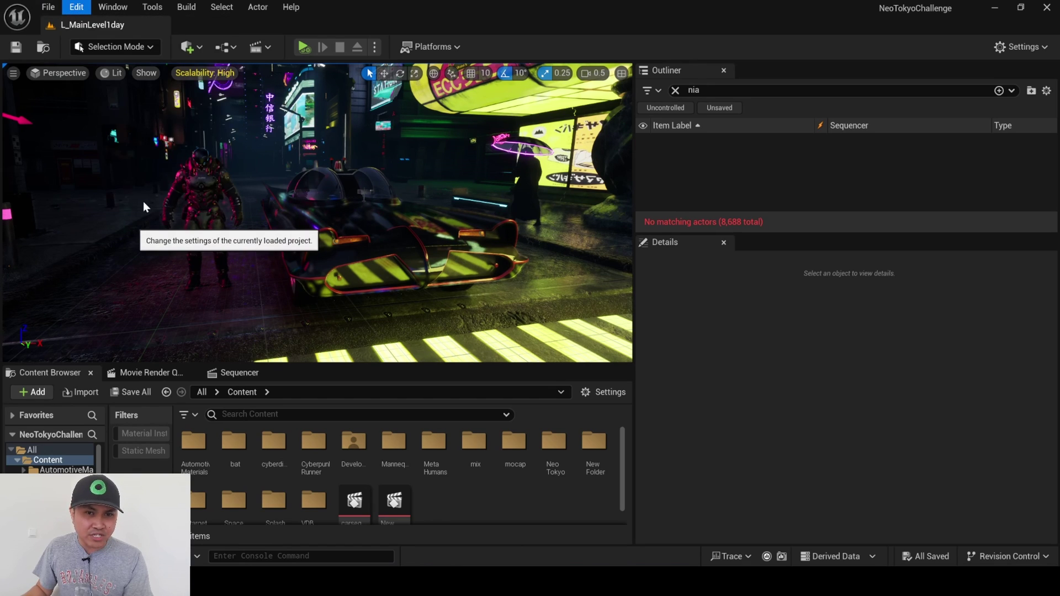
text(hetero)
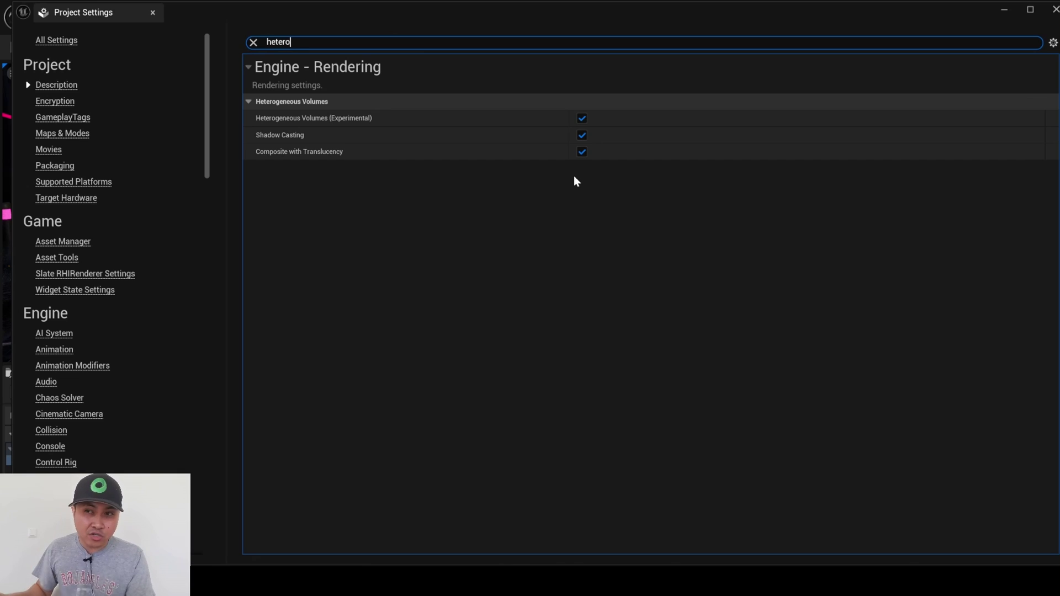
click(1054, 11)
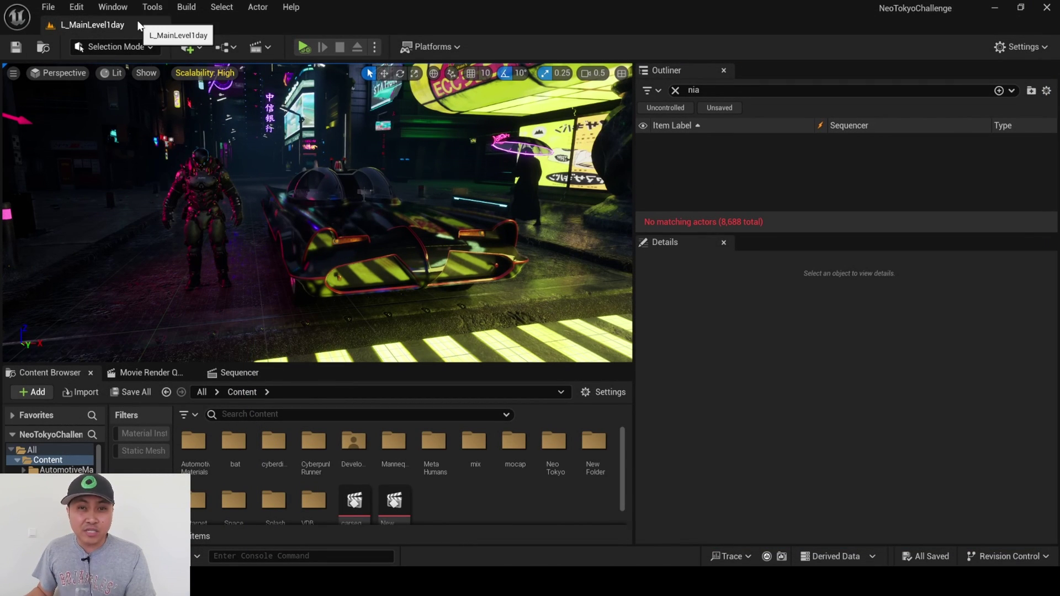
- Search the project's plugins for "niaga"
click(78, 8)
click(138, 216)
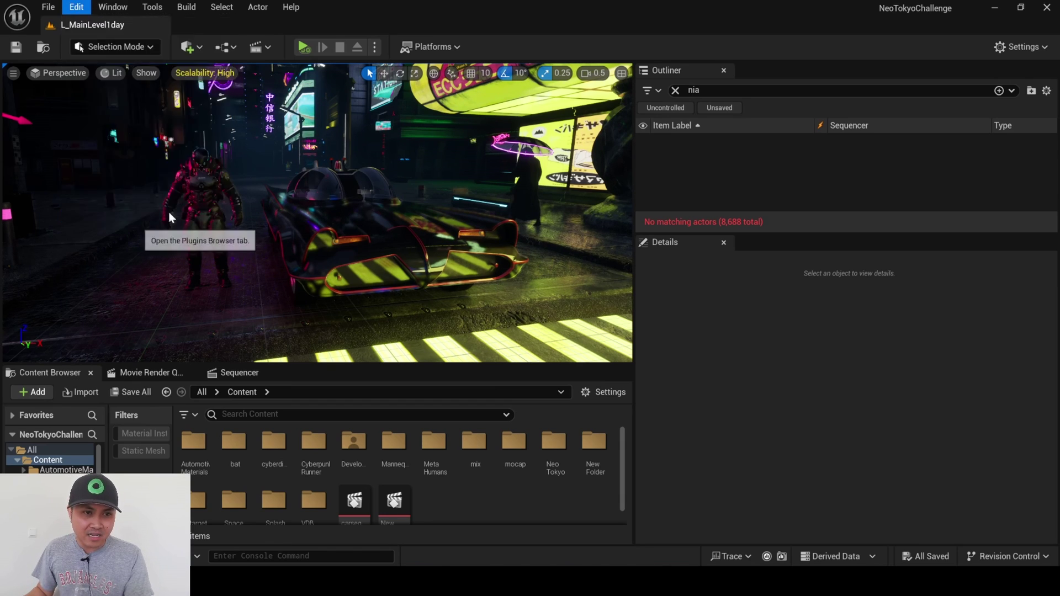
text(niaga)
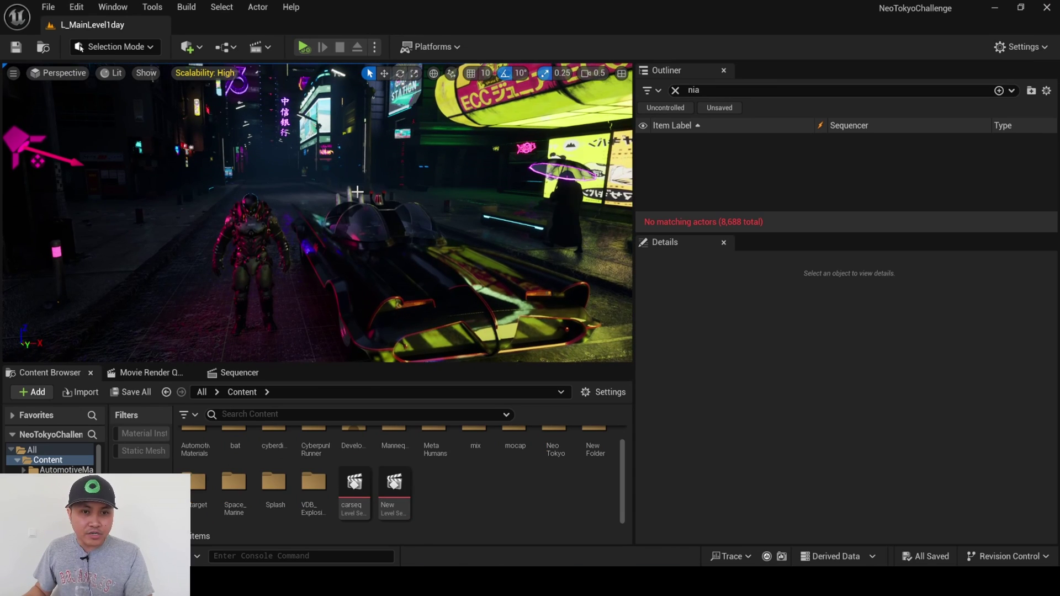
- Add a Heterogeneous Volume actor to the level in front of the current view
mouse_move(357, 196)
right_down()
mouse_move(403, 187)
mouse_move(360, 193)
right_up()
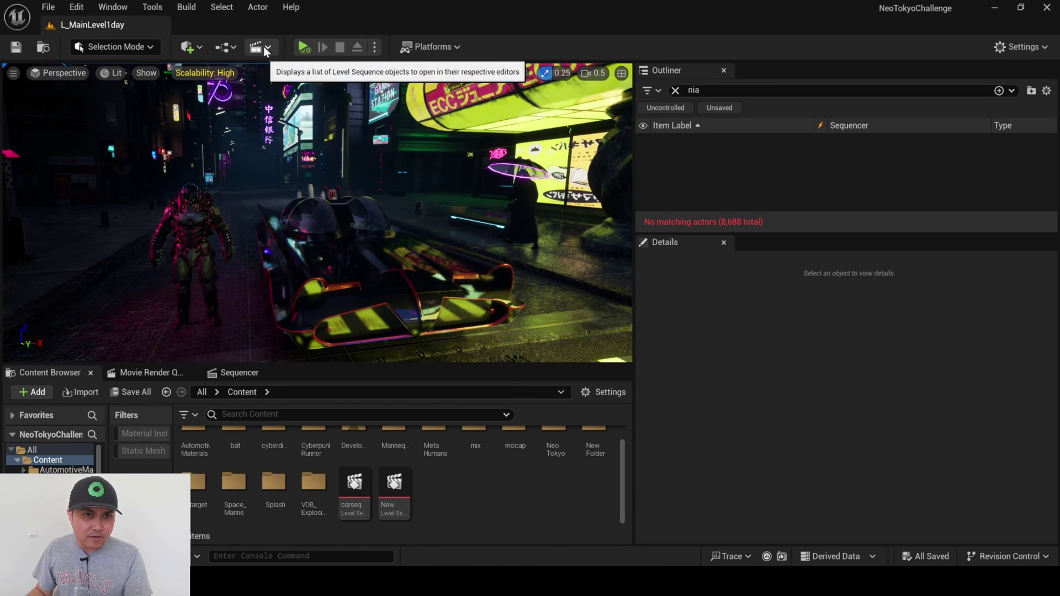
click(199, 48)
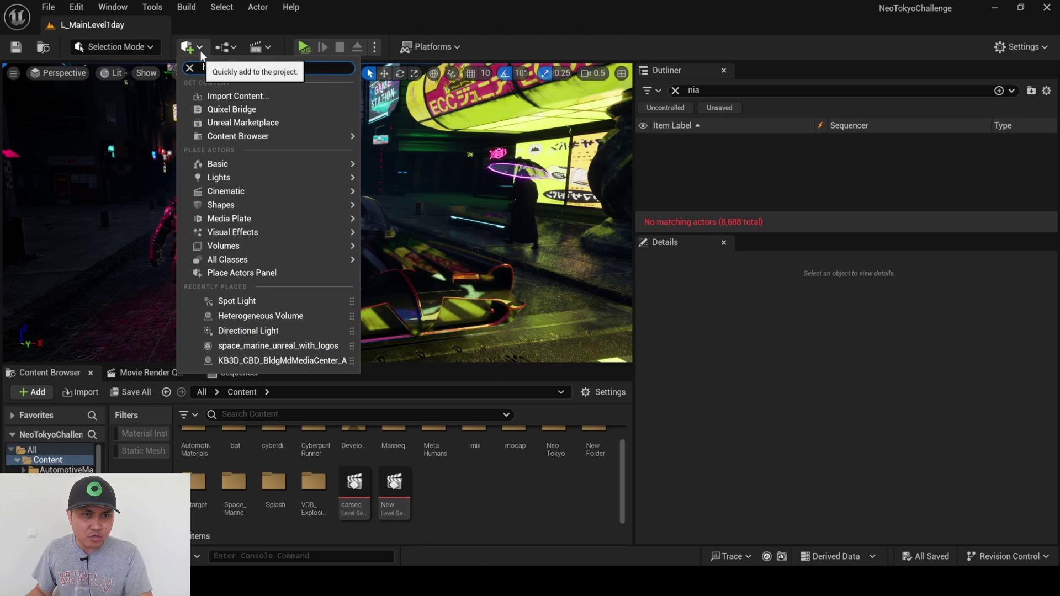
text(heter)
click(278, 106)
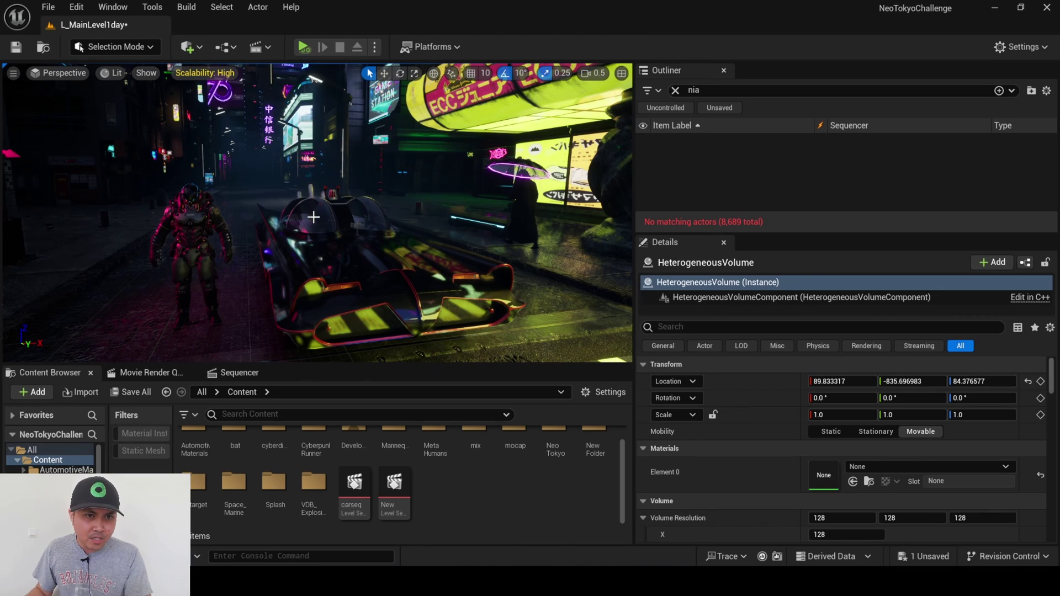
- Find the new HeterogeneousVolume among the level's actors, filtering the list by "hete", and focus the view on it
scroll(279, 108, up, 3)
mouse_move(317, 212)
right_down()
mouse_move(326, 160)
mouse_move(290, 187)
mouse_move(254, 190)
mouse_move(499, 276)
mouse_move(318, 213)
right_up()
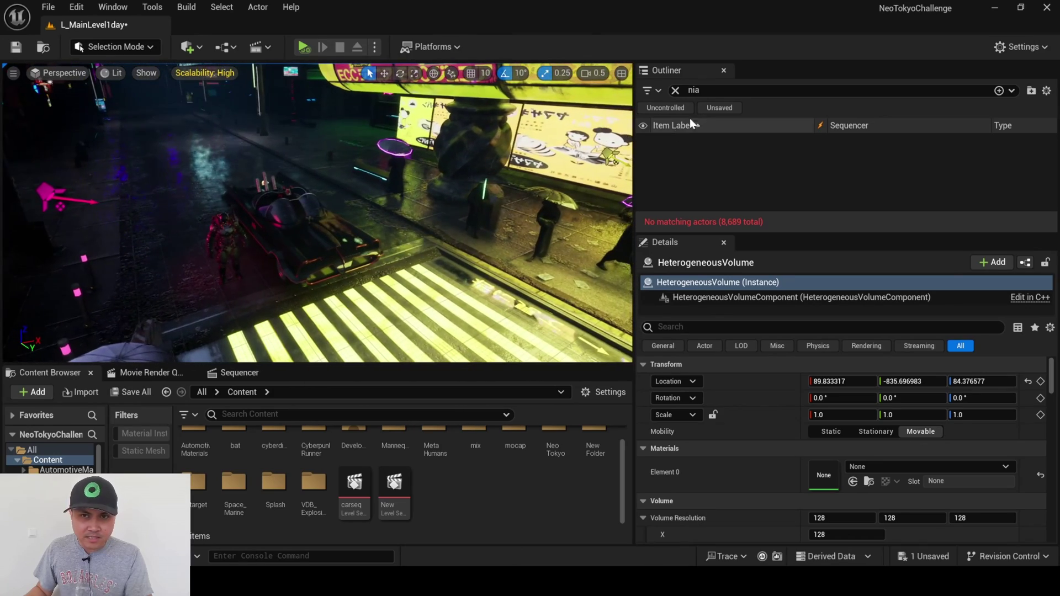
click(674, 90)
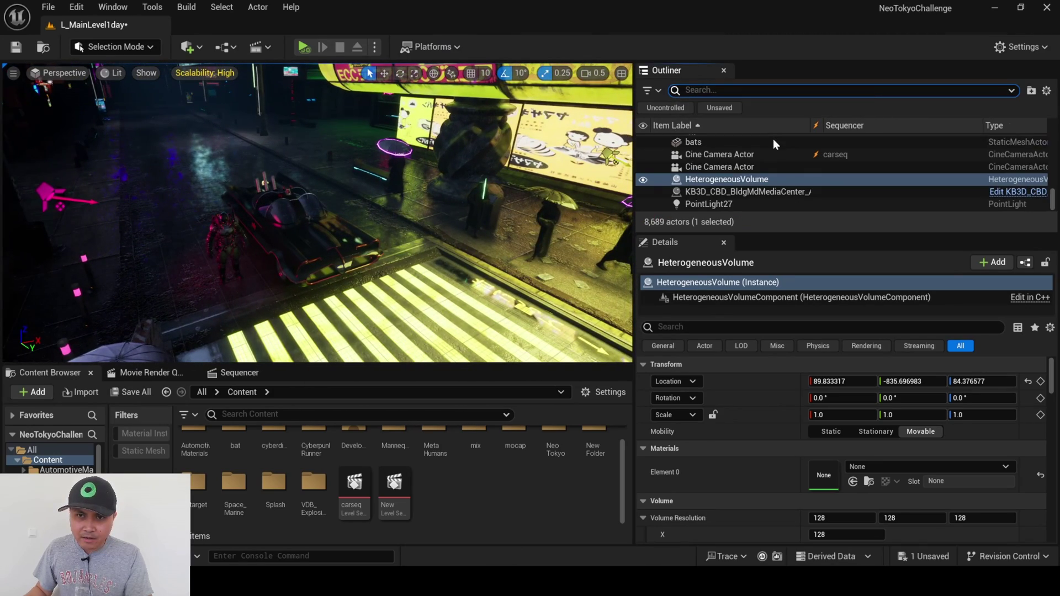
double_click(726, 179)
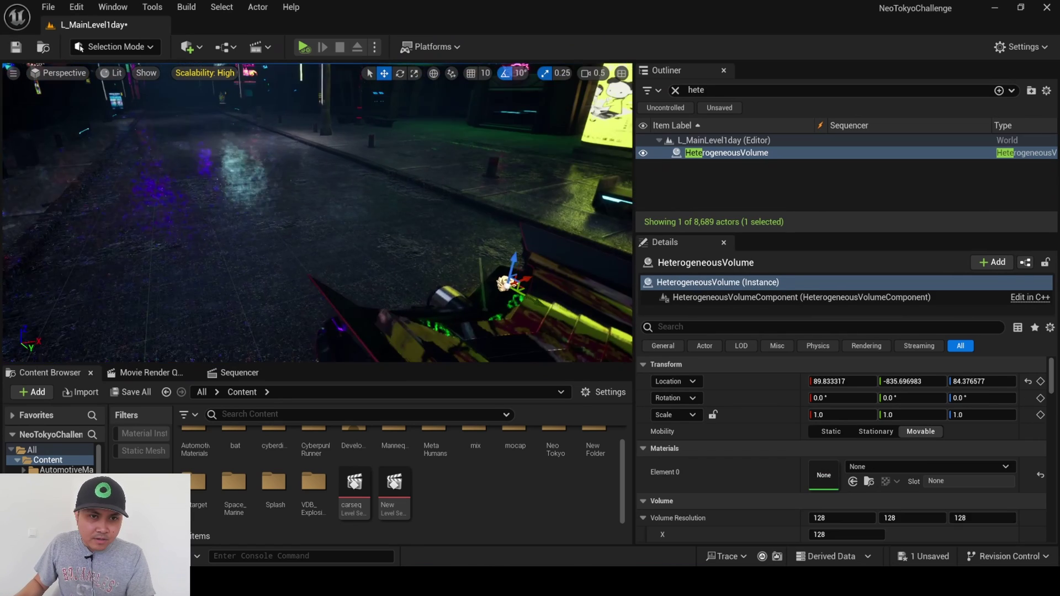
- Move the HeterogeneousVolume onto the street behind the car, at about X -20 and Y -1133
right_drag(612, 346, 626, 335)
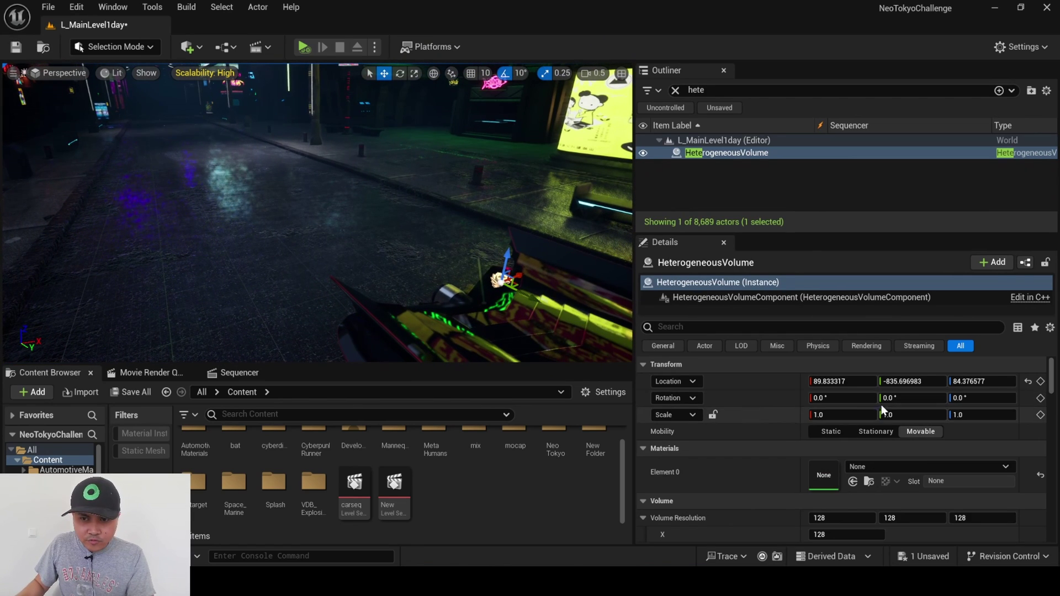
drag(840, 381, 803, 381)
drag(907, 382, 874, 382)
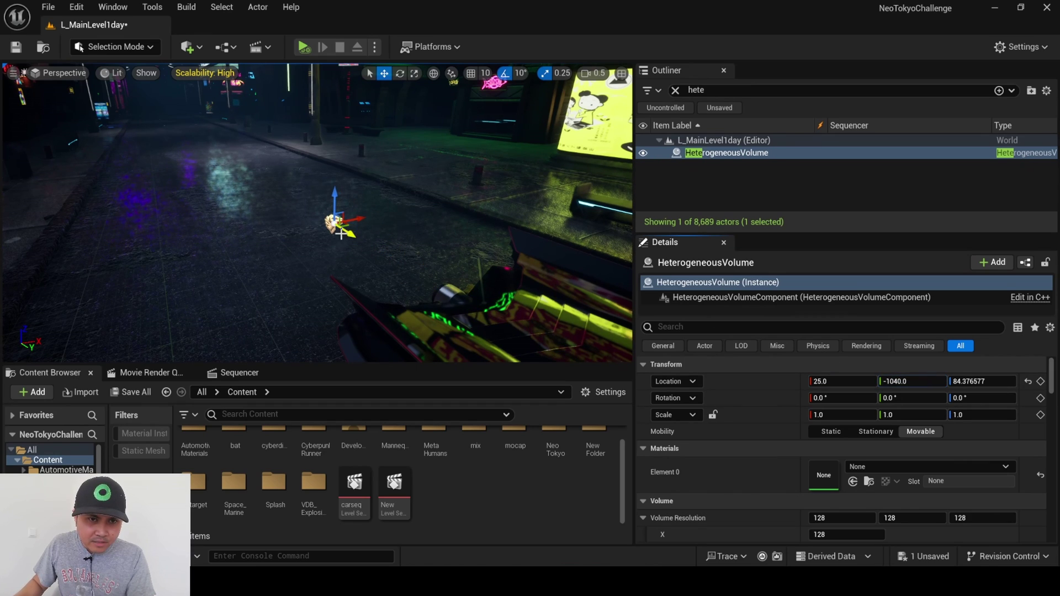
drag(346, 231, 288, 215)
key(f)
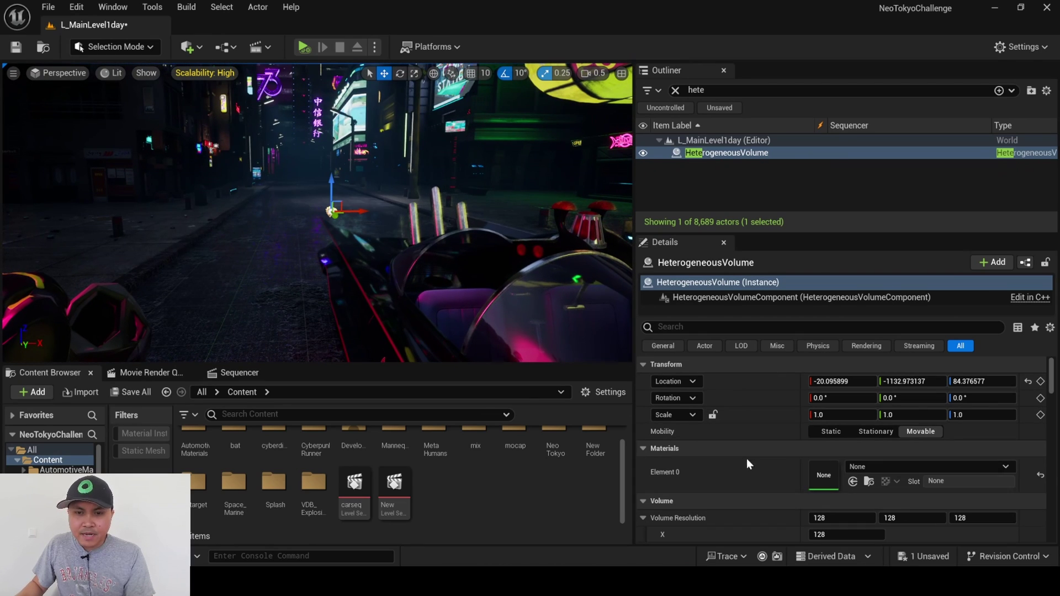
- Assign the M_Expl3 explosion material to Element 0 of the HeterogeneousVolume
click(860, 468)
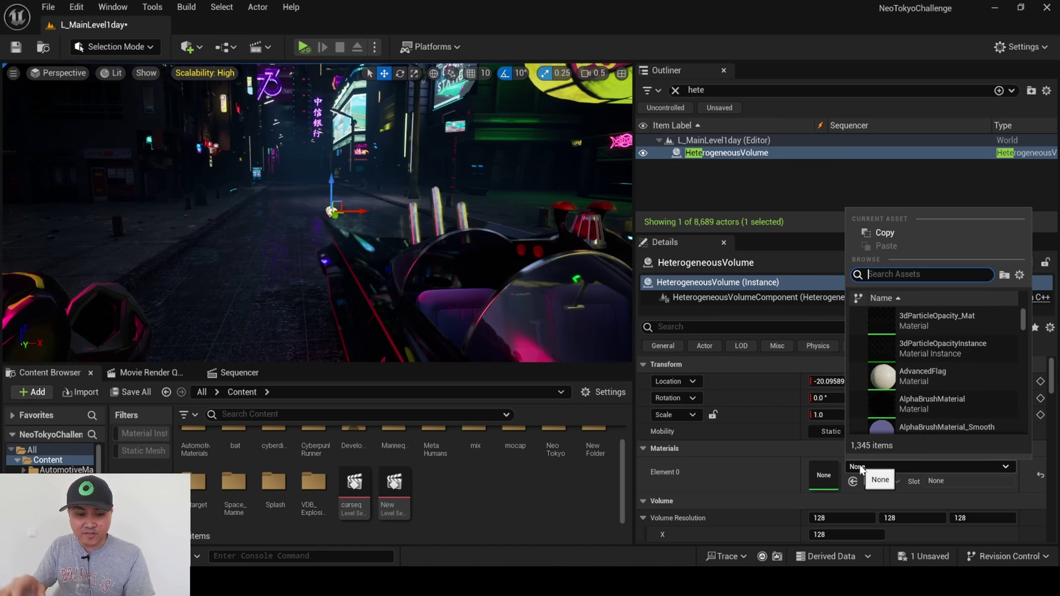
text(exp)
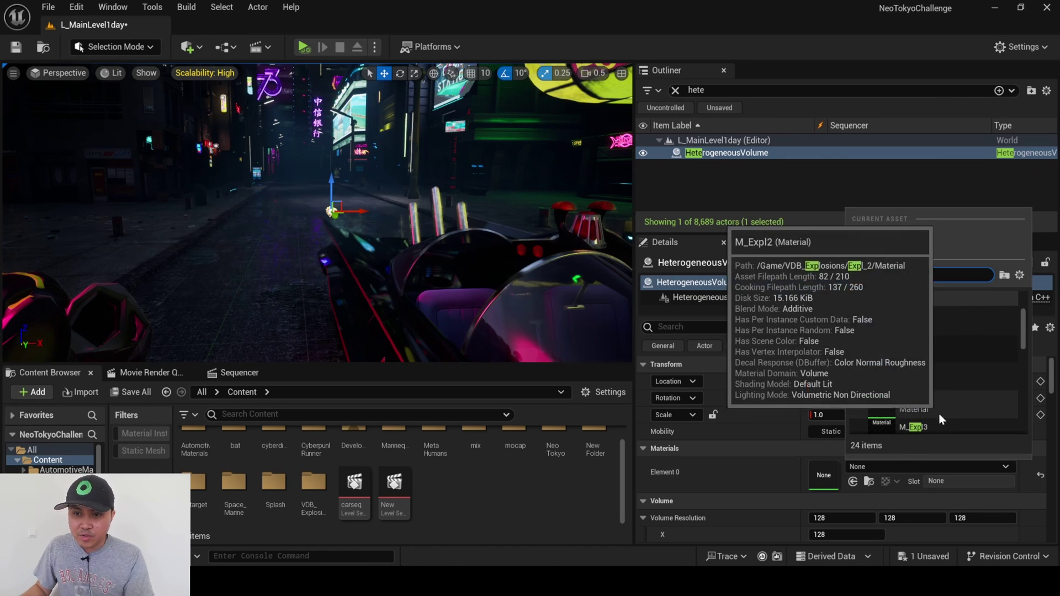
click(913, 429)
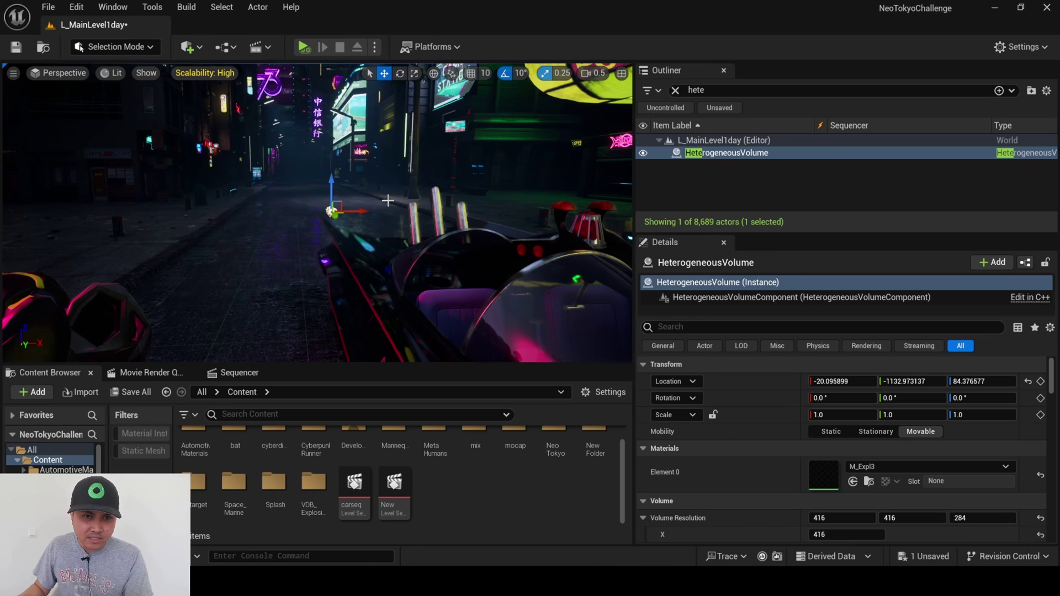
- Turn on Playing and Looping for the HeterogeneousVolume's animation
scroll(882, 463, down, 1)
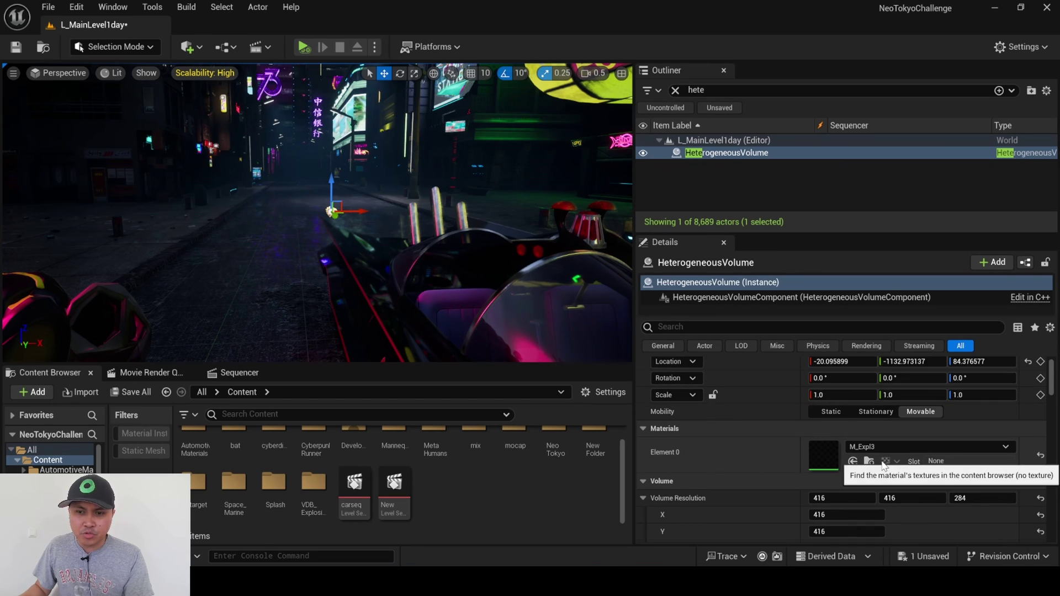
scroll(882, 465, down, 4)
scroll(811, 463, down, 4)
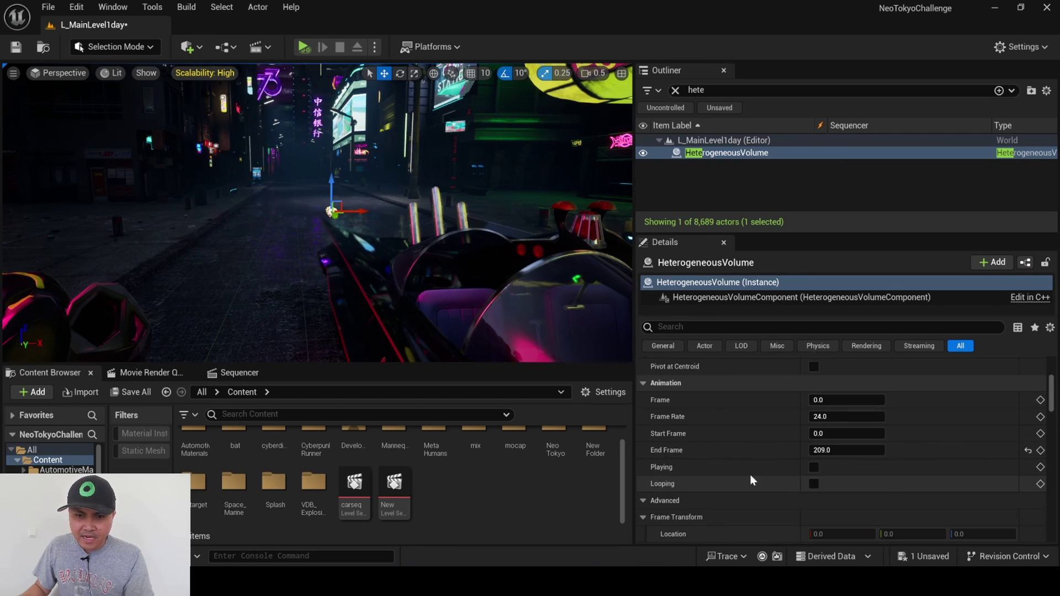
click(813, 468)
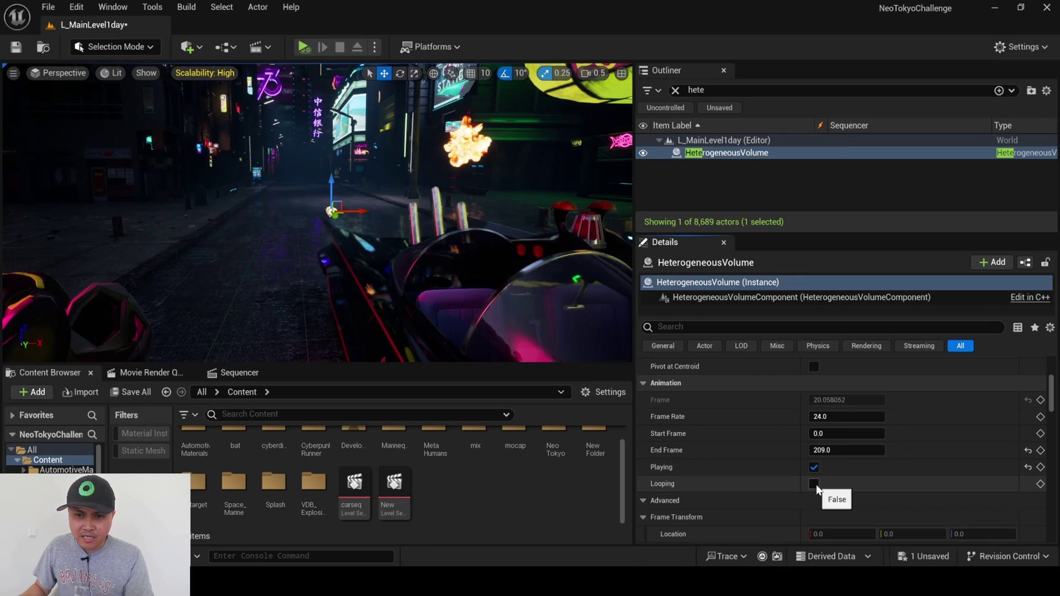
click(814, 483)
- Shift the HeterogeneousVolume to about X -186 and scale it uniformly to 2.0 with the proportions locked
right_drag(495, 168, 514, 193)
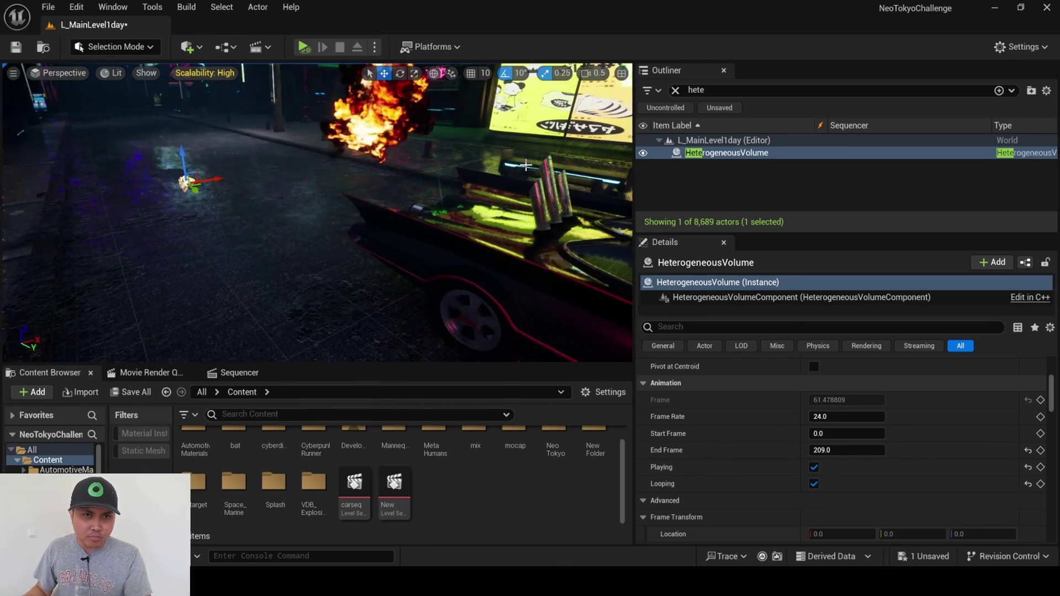
scroll(1018, 435, up, 6)
scroll(847, 409, up, 3)
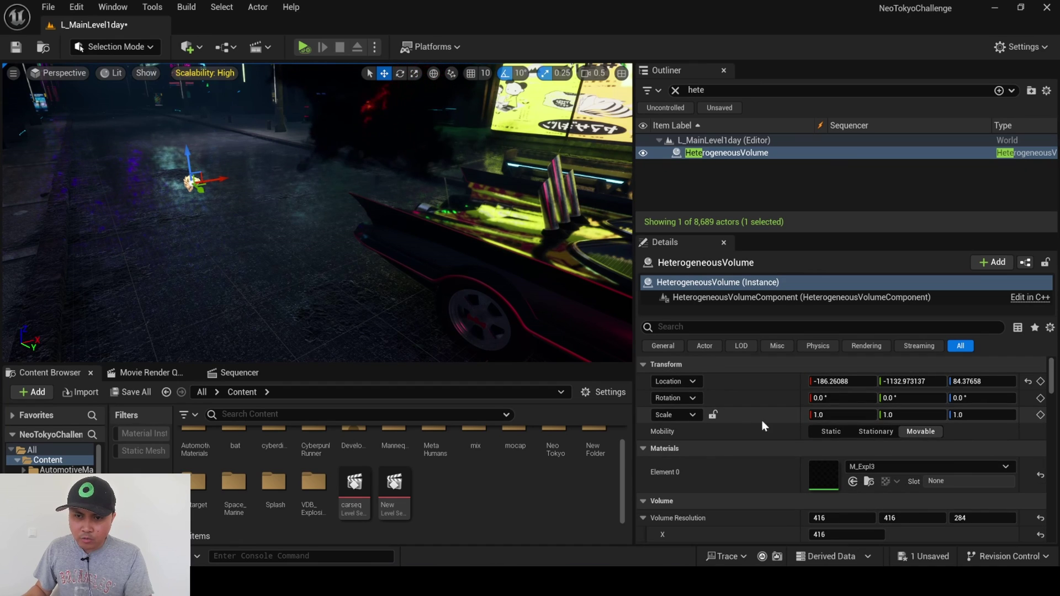
click(833, 415)
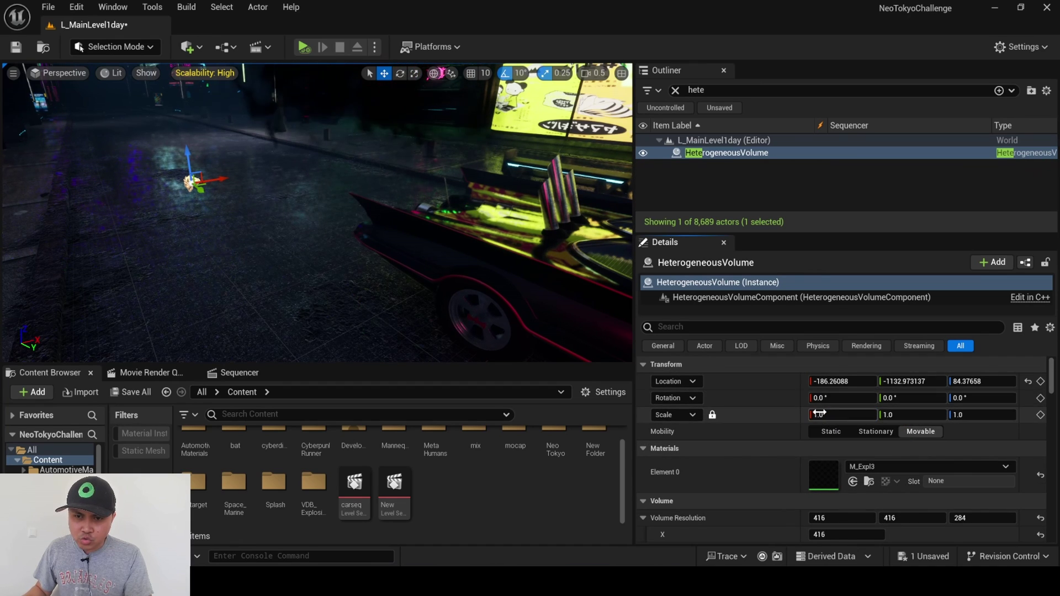
text(2)
key(Return)
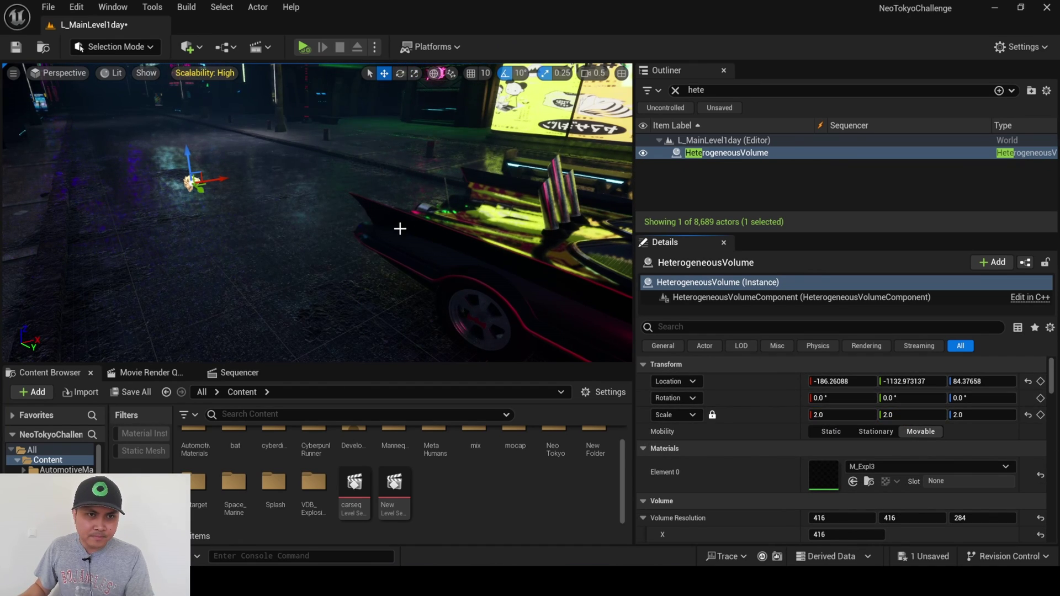
- Move the explosion volume farther down the street, to X -373 and Y -2056
right_drag(400, 229, 336, 360)
drag(856, 380, 721, 380)
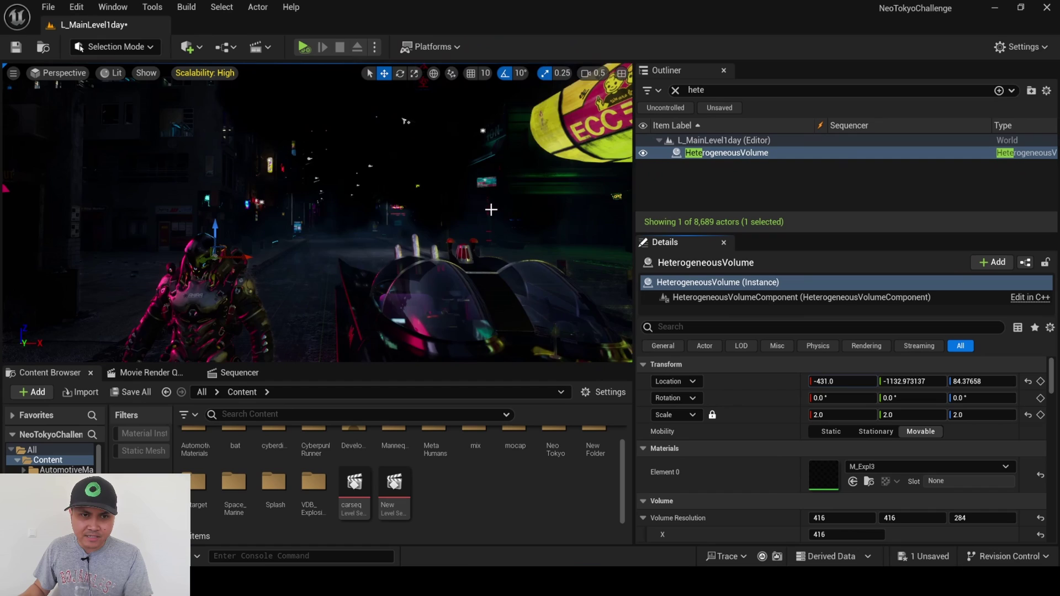
right_drag(491, 209, 618, 265)
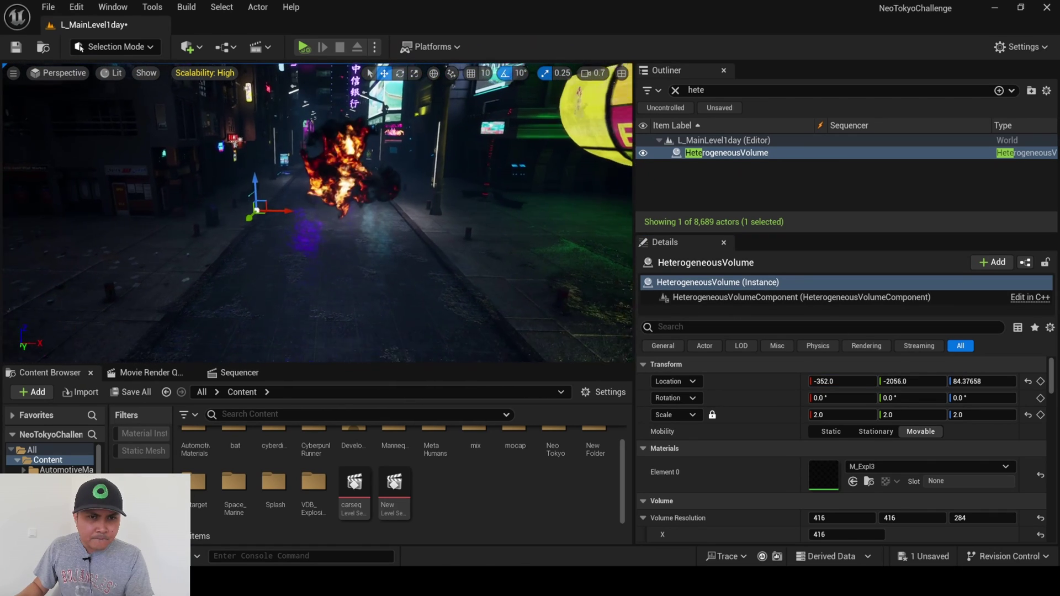
right_drag(349, 251, 350, 251)
key(s)
drag(812, 380, 803, 381)
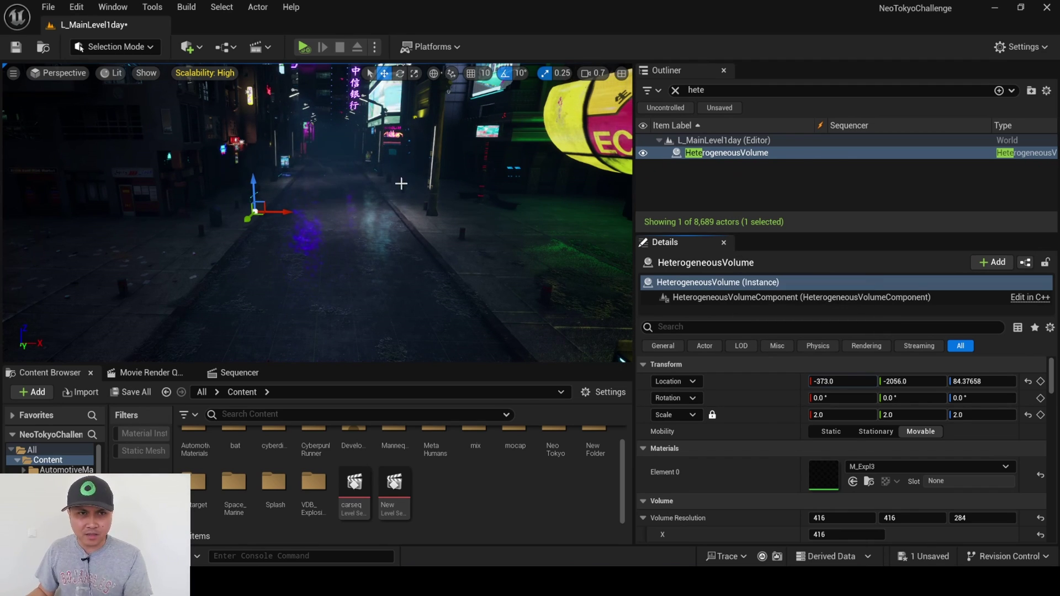
- Add a Directional Light to the level to light the explosion smoke
click(190, 47)
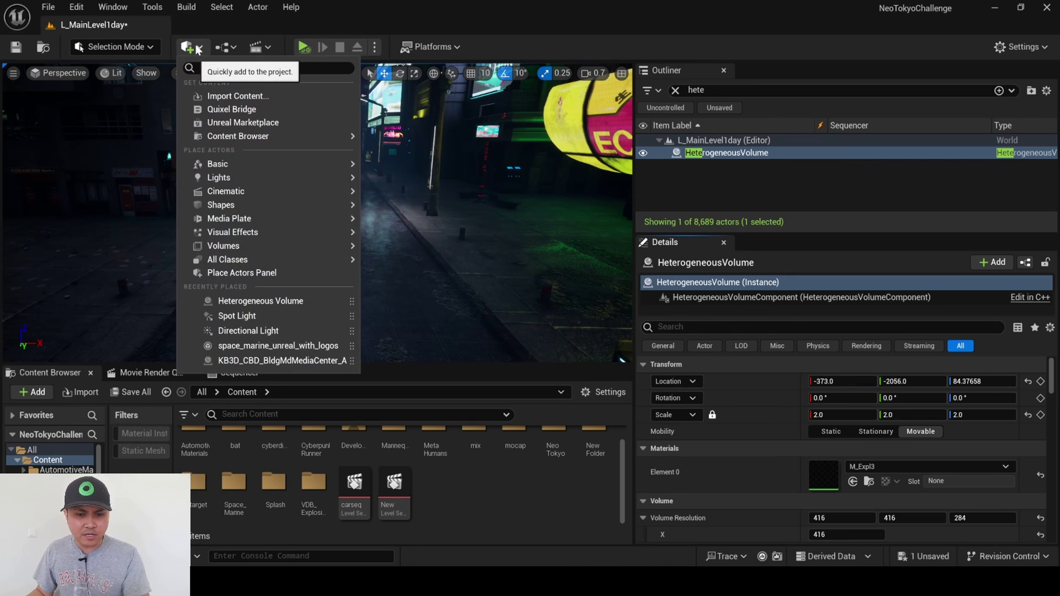
text(direct)
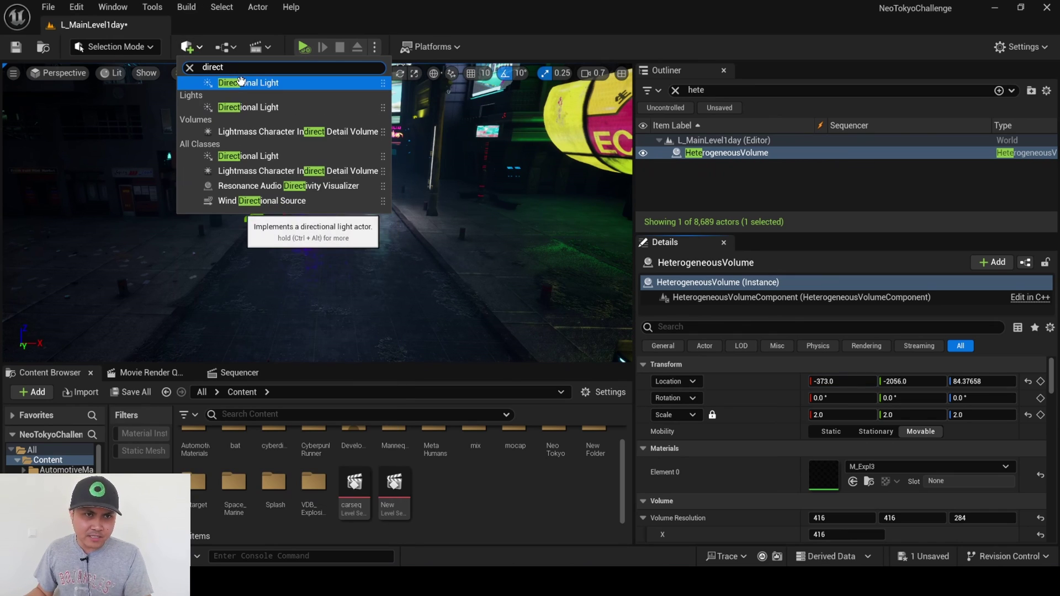
click(241, 82)
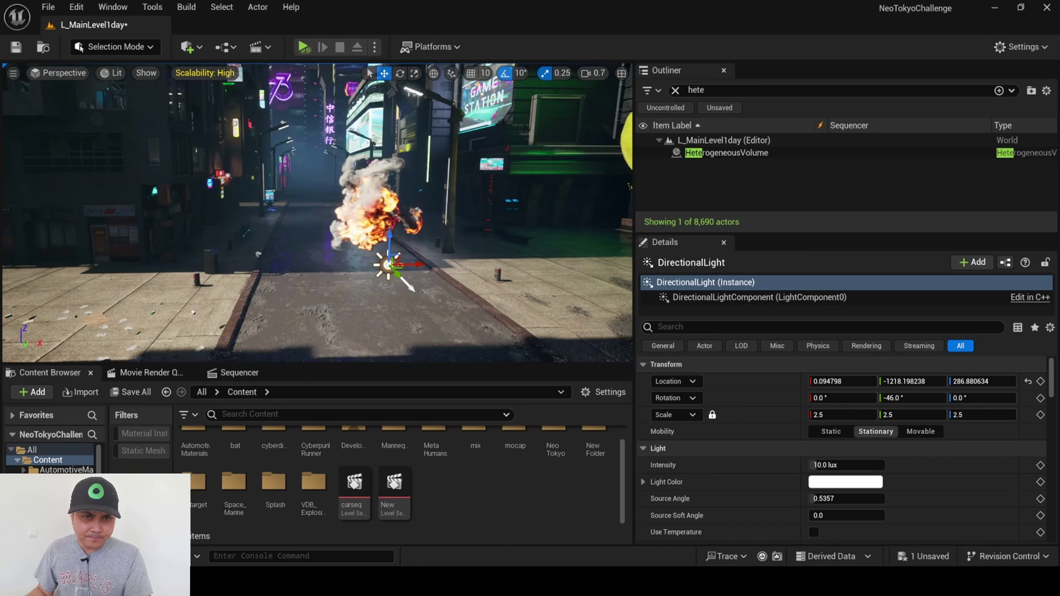
- Clear the actor list's "hete" filter and set the directional light's mobility to Movable
right_drag(316, 213, 397, 204)
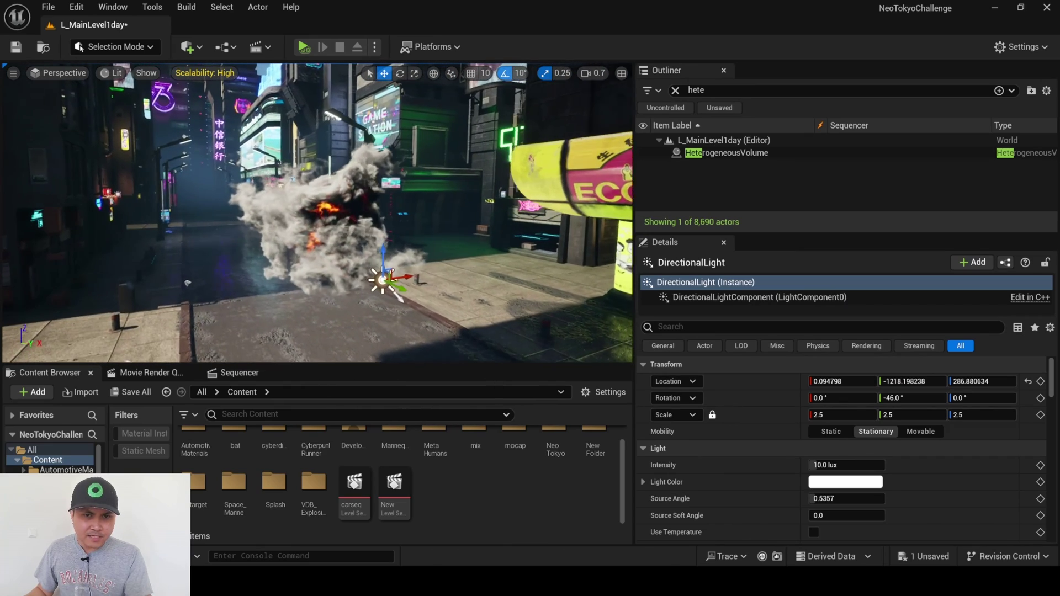
right_drag(475, 222, 467, 222)
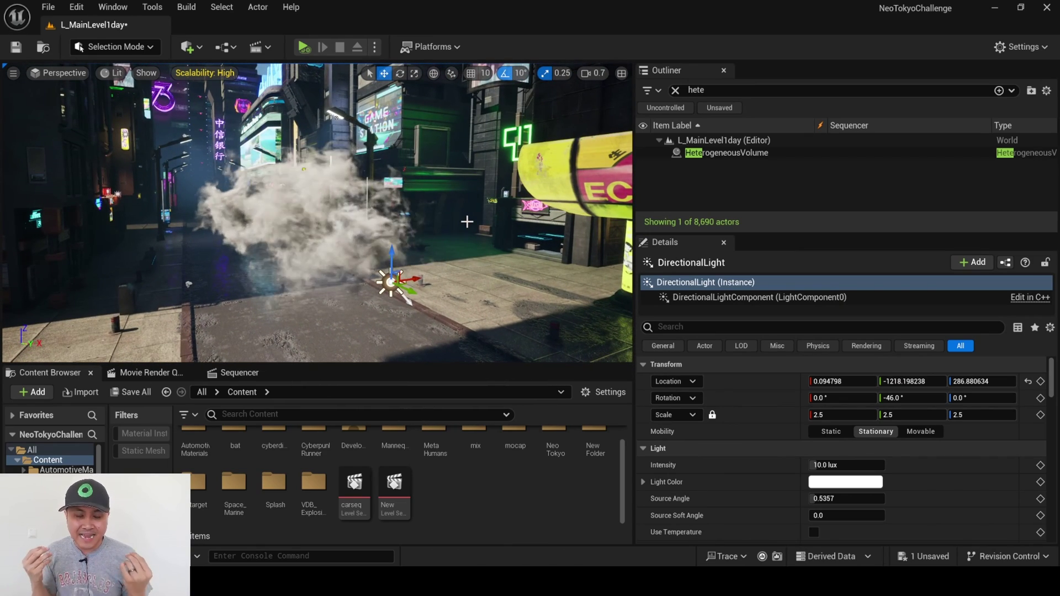
right_drag(467, 221, 467, 221)
click(675, 90)
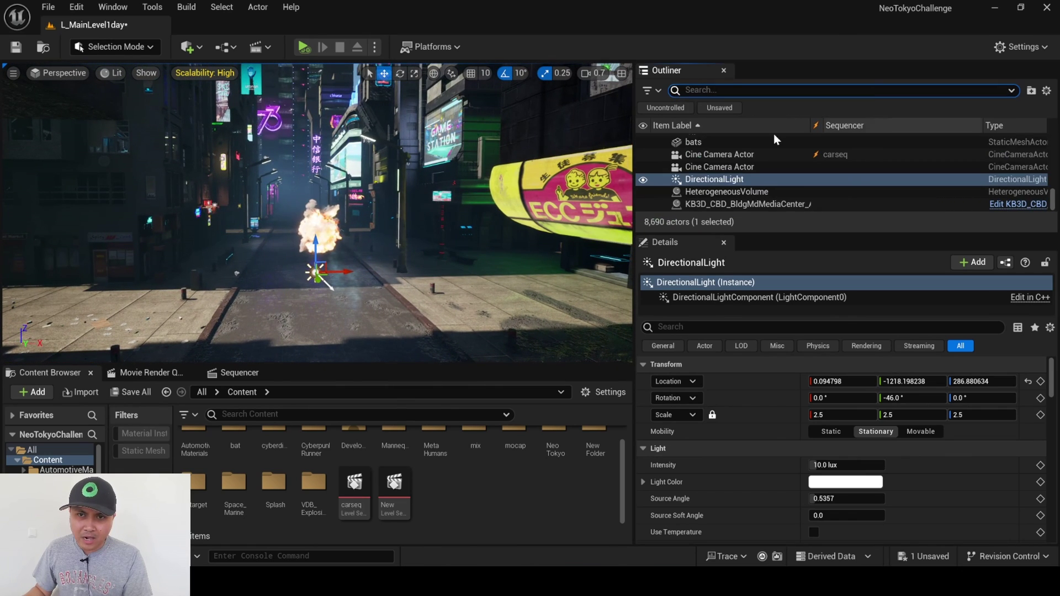
click(920, 431)
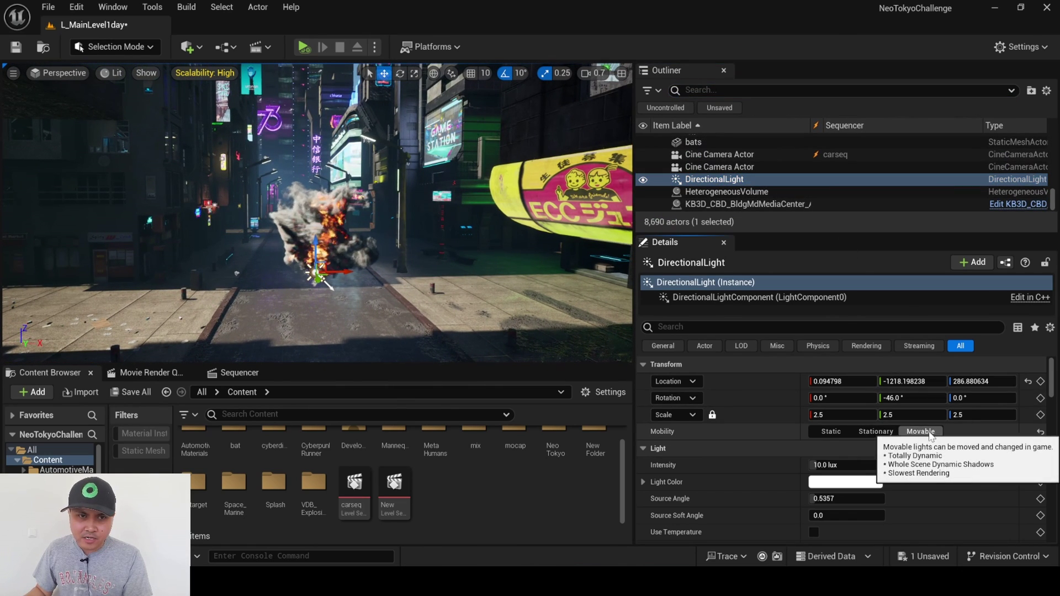
- Find the directional light's ray tracing properties with the filter "ray" and set Cast Ray Traced Shadows to Disabled
right_drag(510, 254, 510, 253)
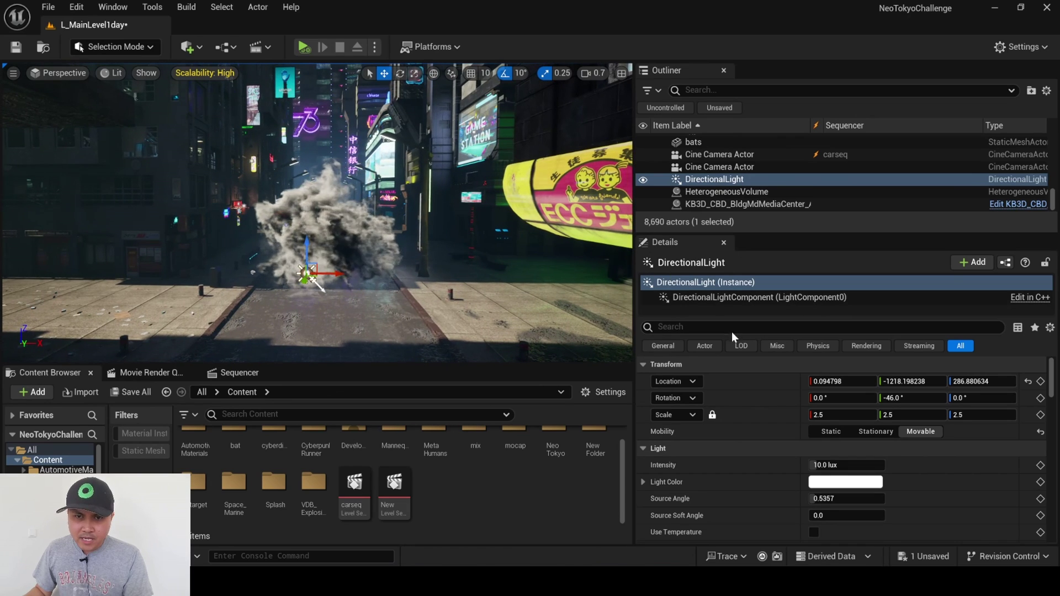
click(684, 326)
text(ray)
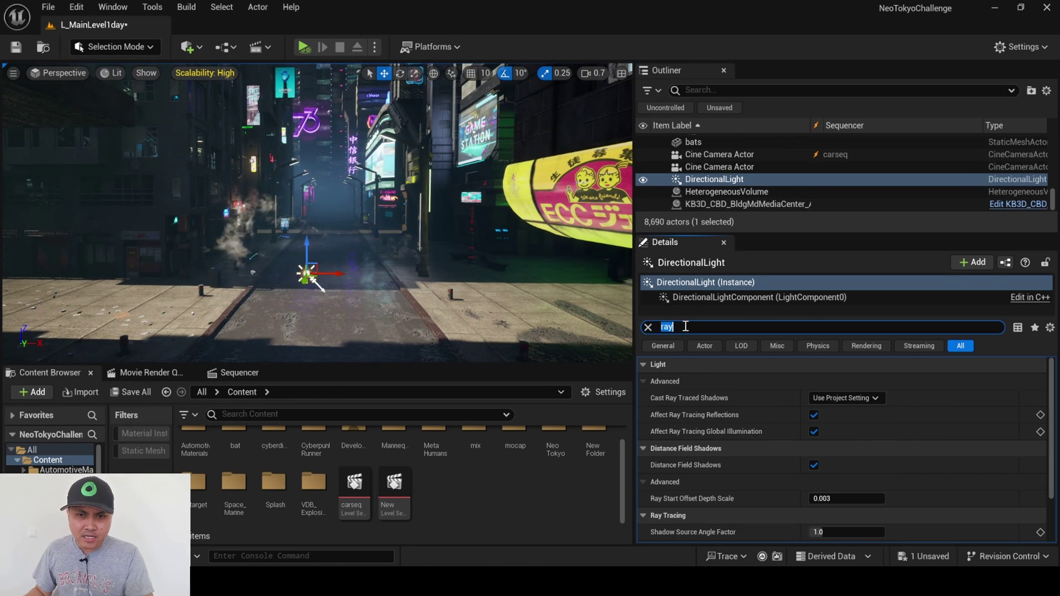
text(ra)
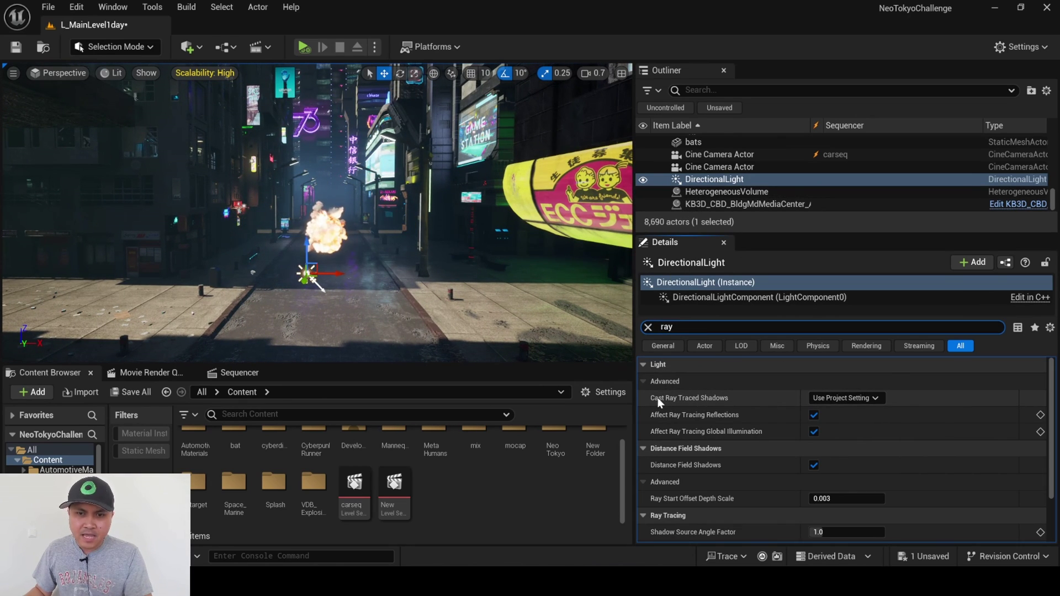
click(840, 398)
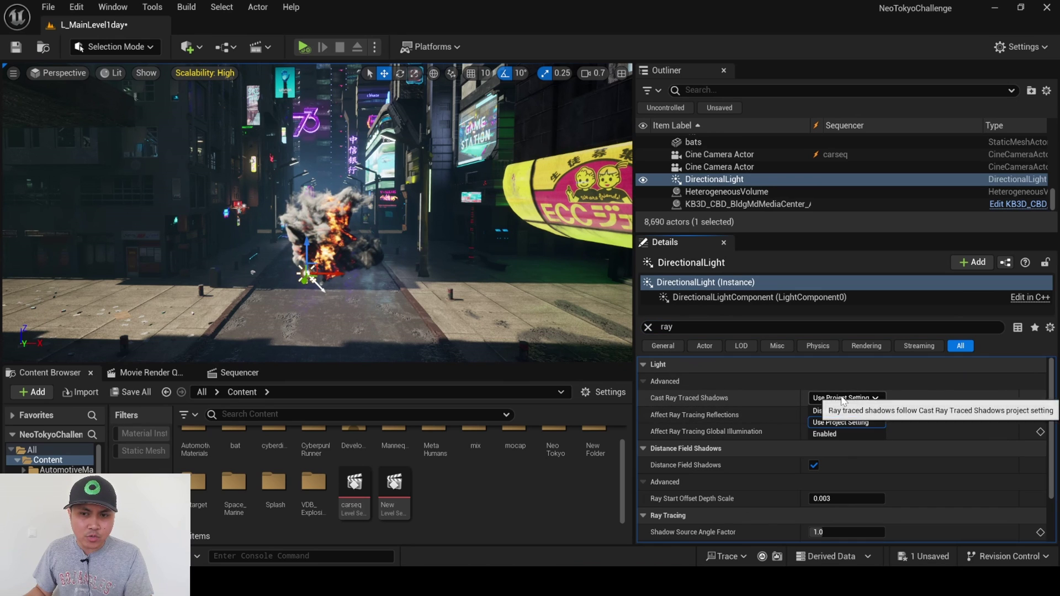
click(836, 411)
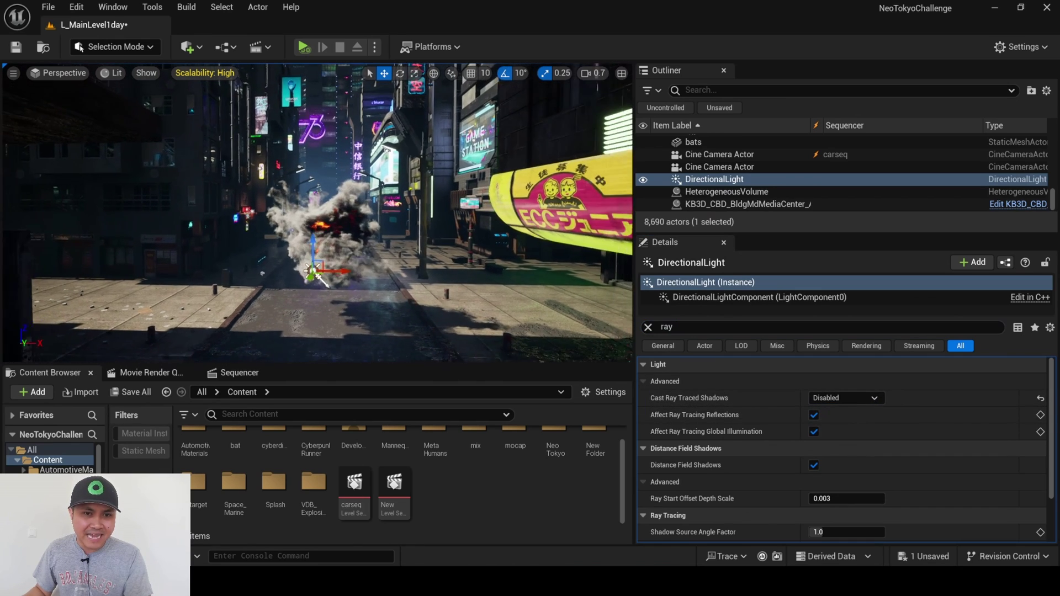
right_drag(512, 235, 518, 239)
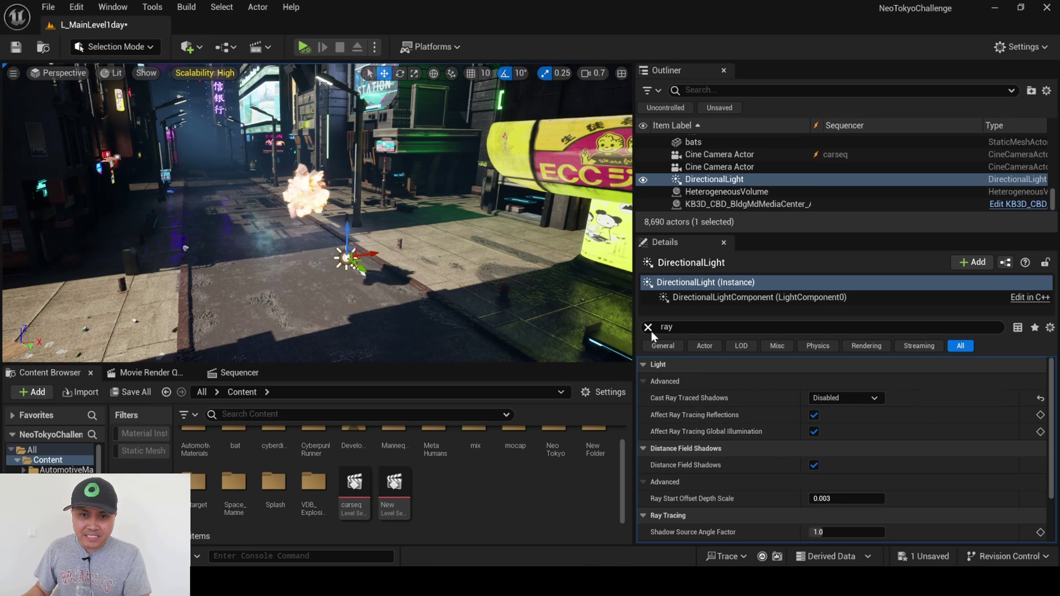
- Clear the "ray" property filter and shift the directional light's location along X and Y
click(649, 328)
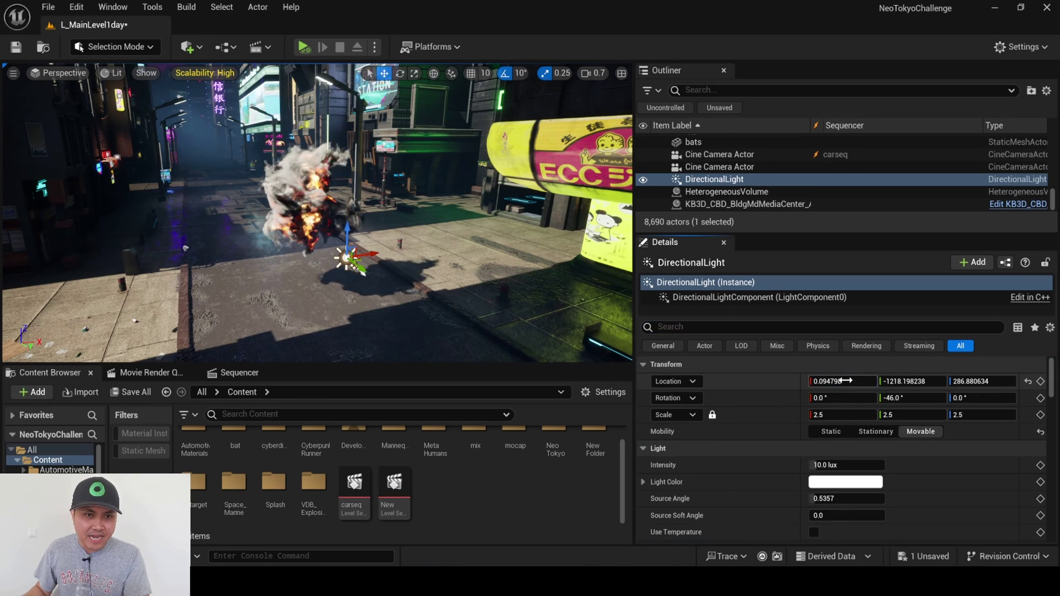
drag(844, 381, 813, 381)
drag(912, 380, 897, 381)
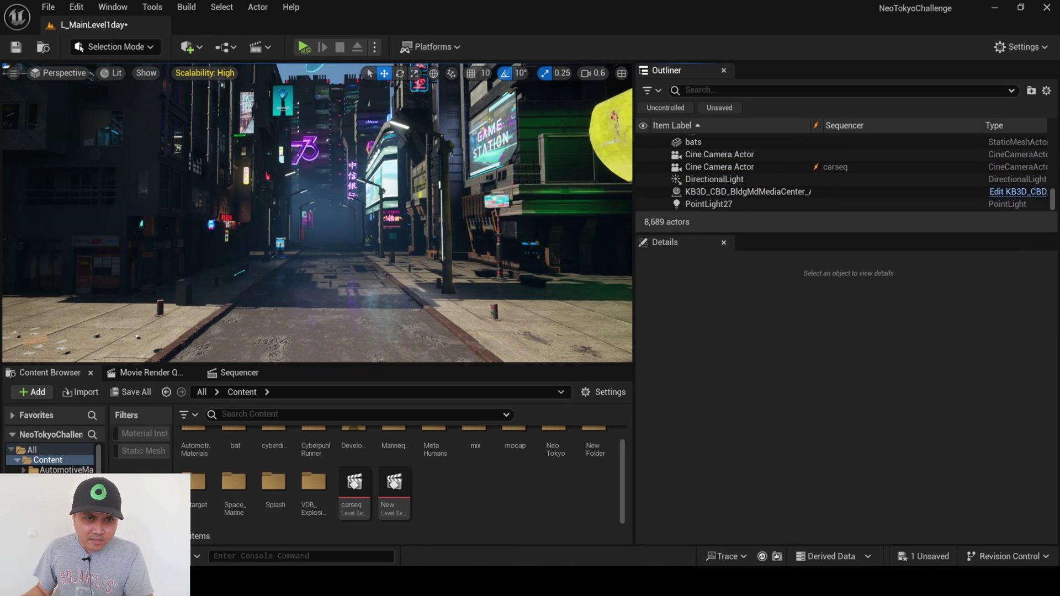
- Create a Niagara System in the Content folder based on the Grid3D_Gas_Explosion template, keeping the default name
right_drag(313, 315, 306, 315)
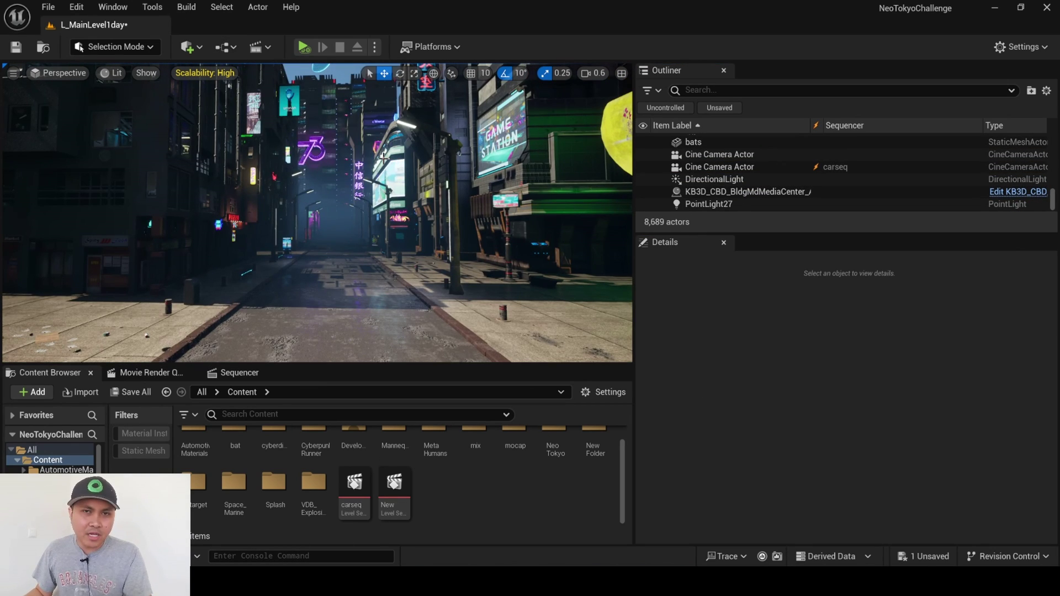
right_click(445, 508)
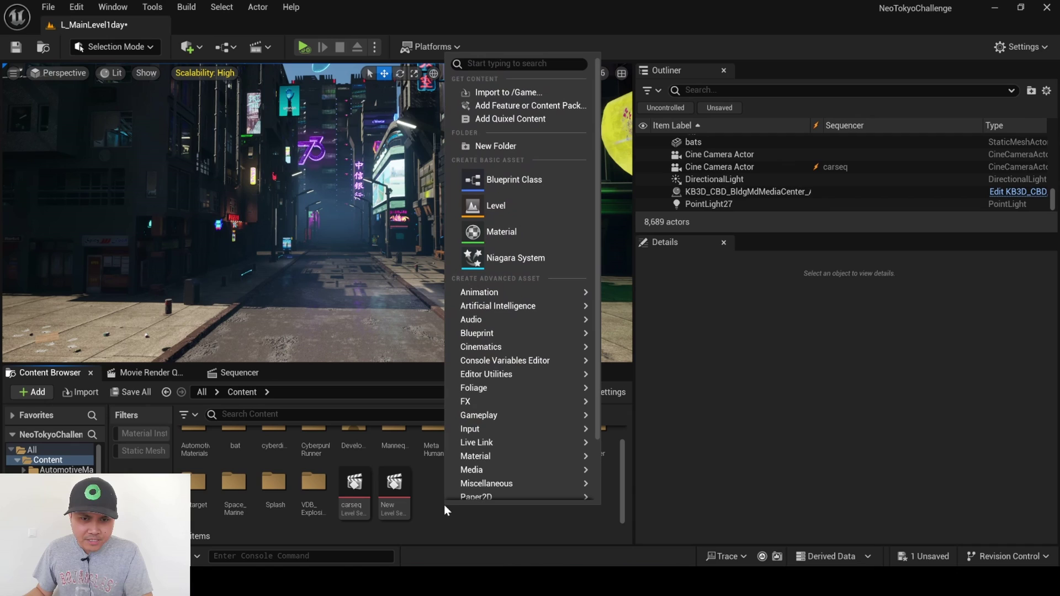
mouse_move(503, 365)
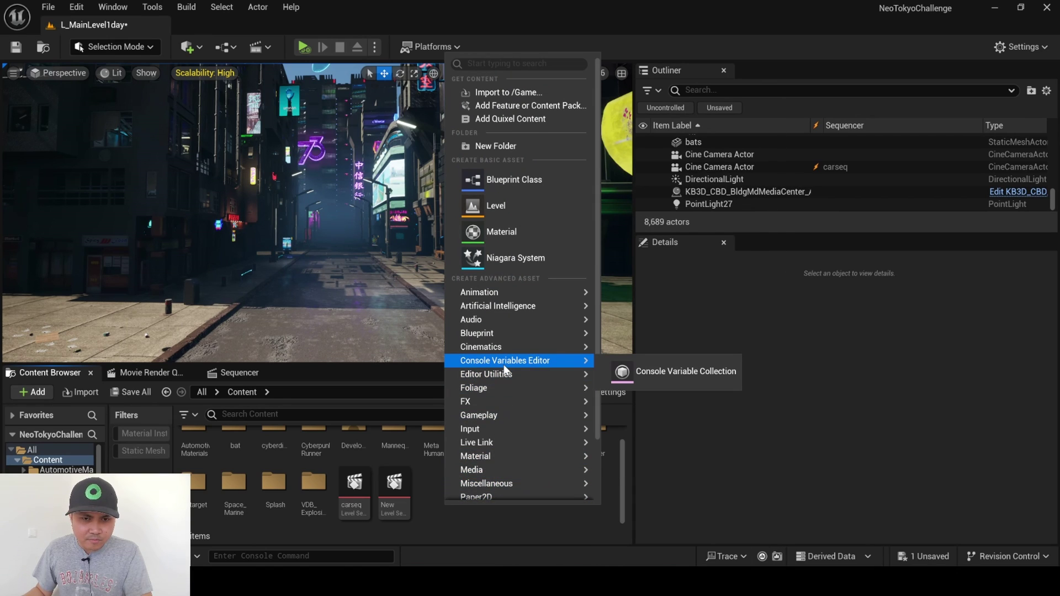
mouse_move(497, 402)
click(635, 429)
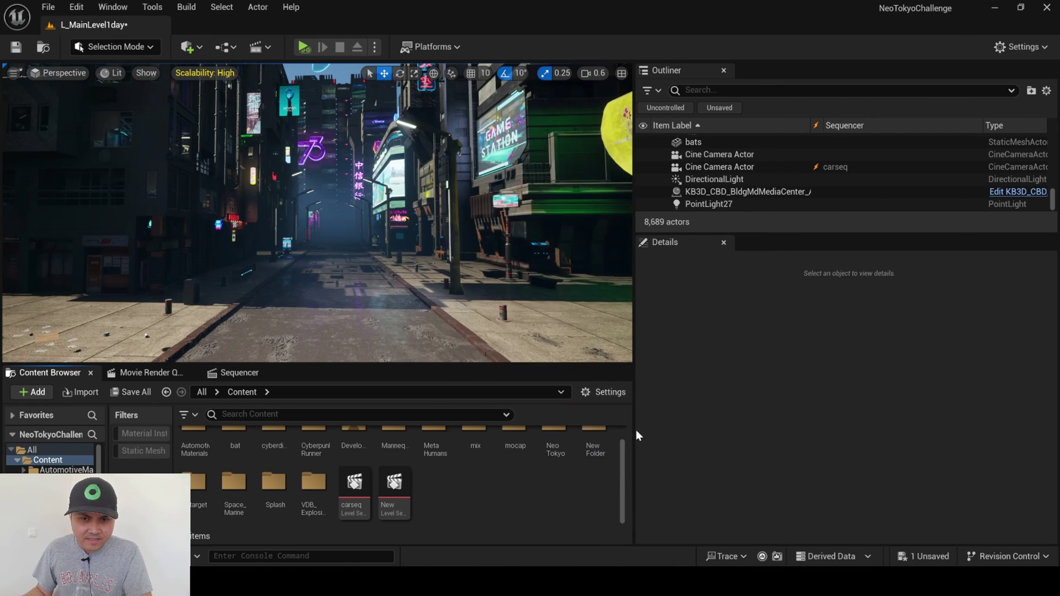
scroll(398, 250, down, 3)
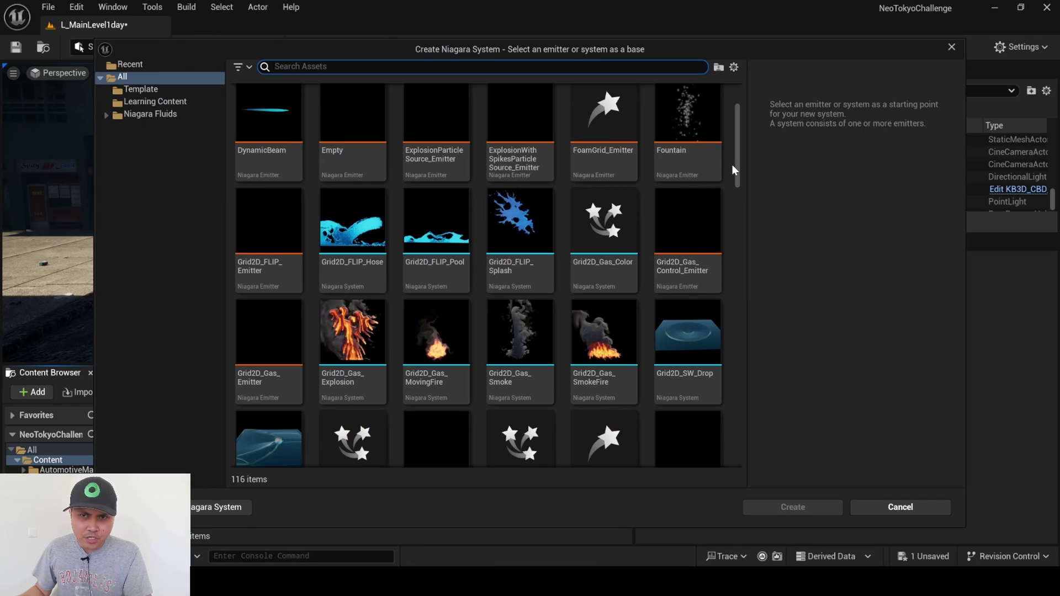
drag(736, 168, 726, 420)
scroll(450, 281, up, 6)
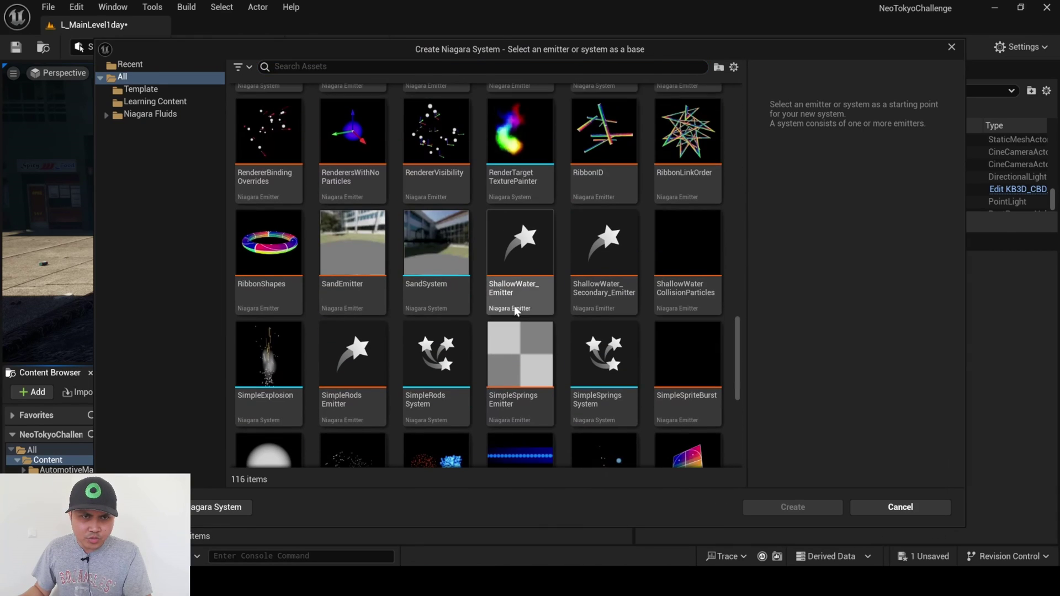
drag(734, 359, 741, 275)
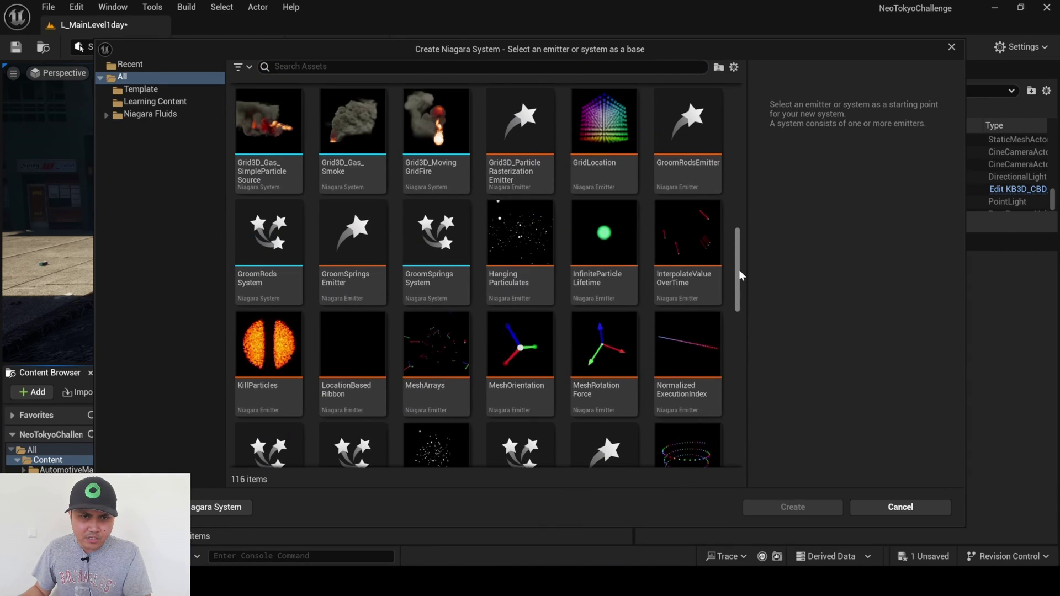
scroll(610, 285, up, 2)
scroll(588, 359, up, 2)
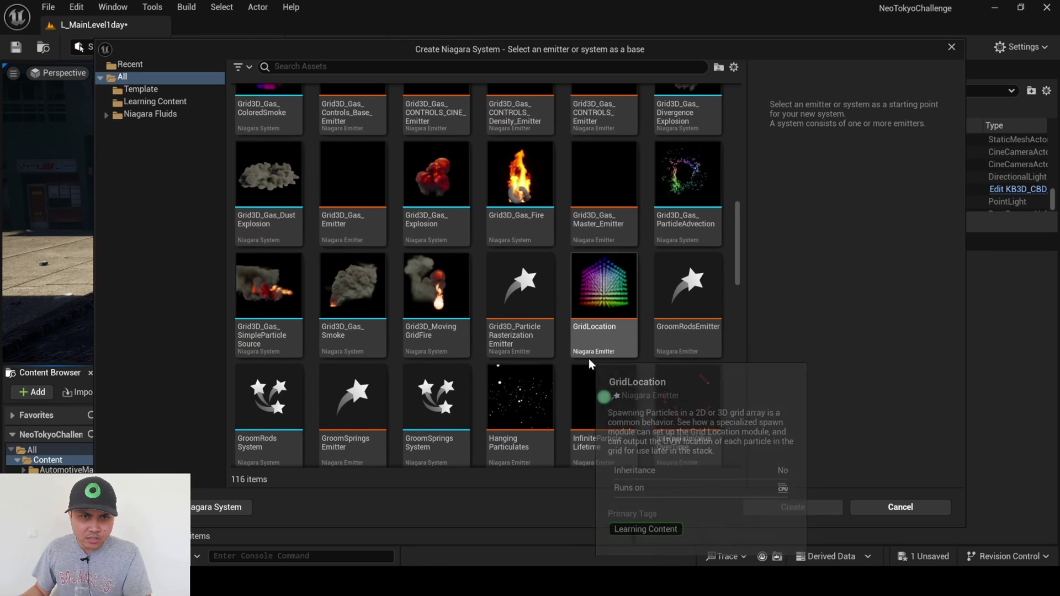
click(413, 188)
click(792, 507)
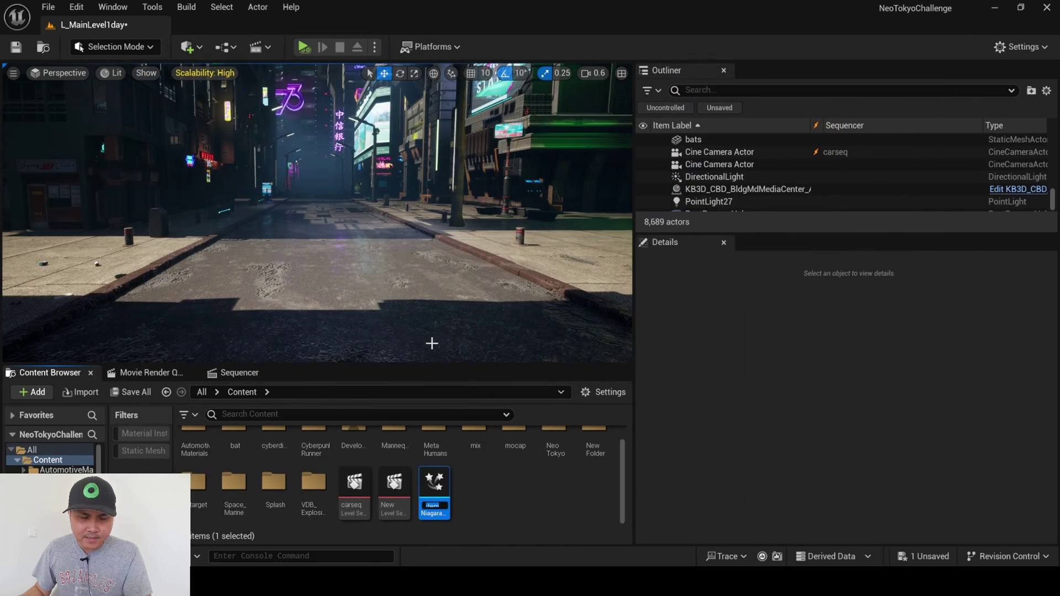
key(Return)
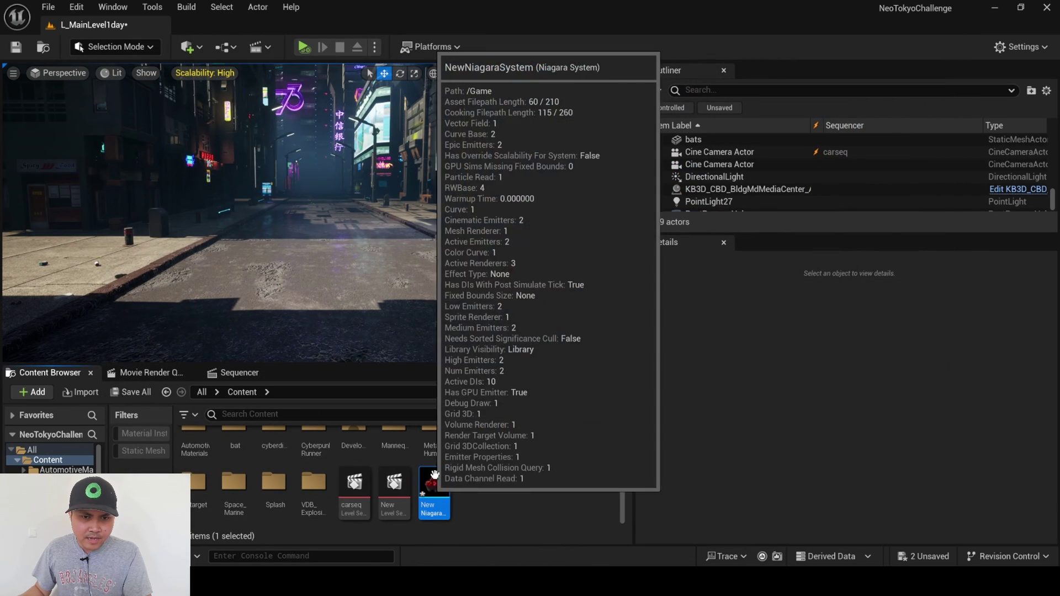
- Place the new Niagara explosion in the middle of the street and scale it uniformly to 2.0
drag(432, 486, 340, 270)
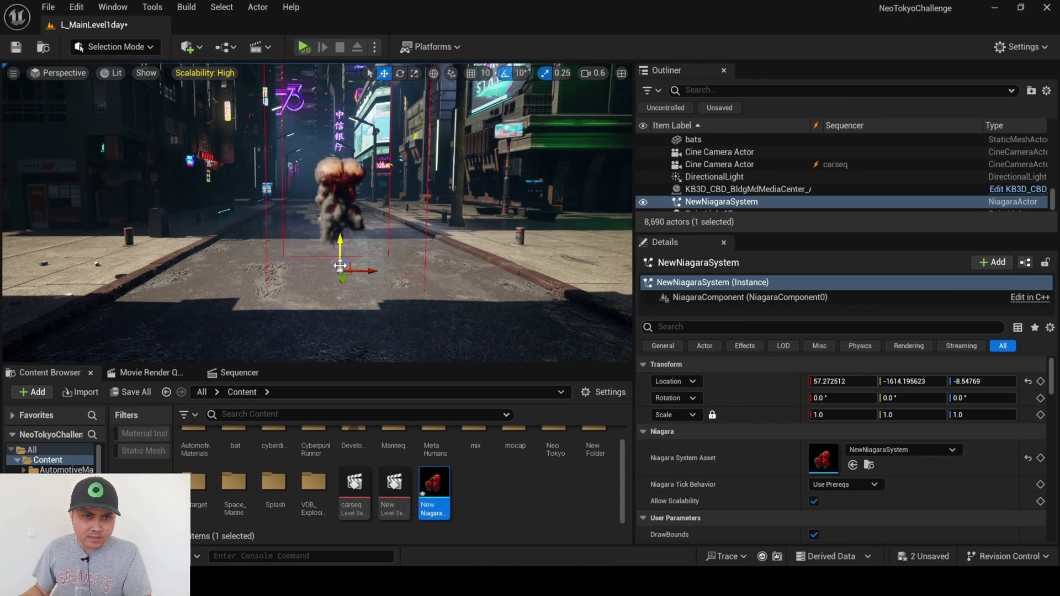
click(842, 414)
text(2)
key(Tab)
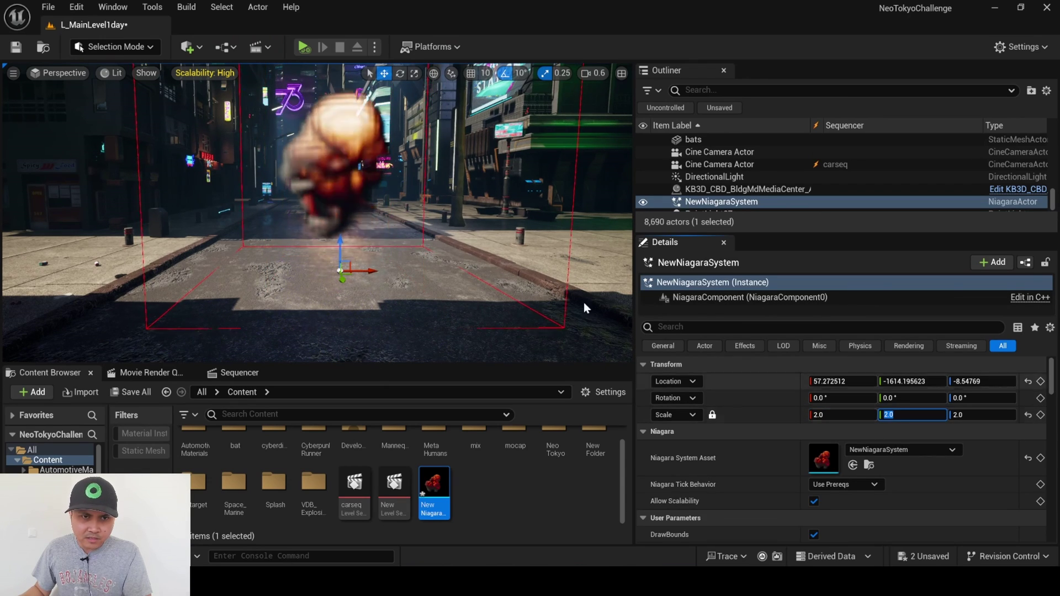
- Move the Niagara explosion farther down the street to about Y -1845
right_drag(584, 308, 629, 307)
right_drag(223, 270, 204, 278)
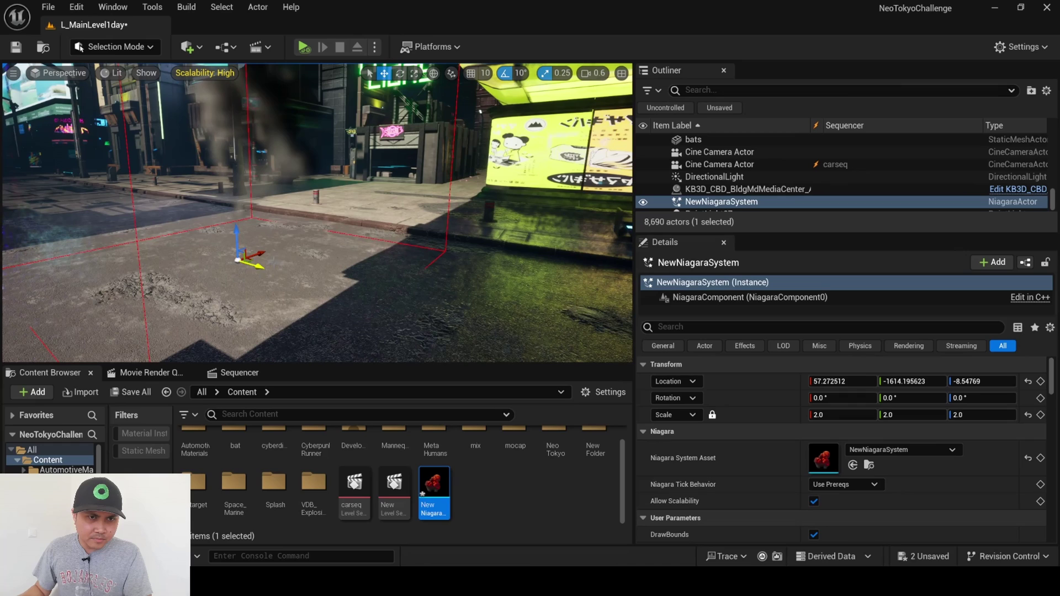
drag(256, 271, 193, 249)
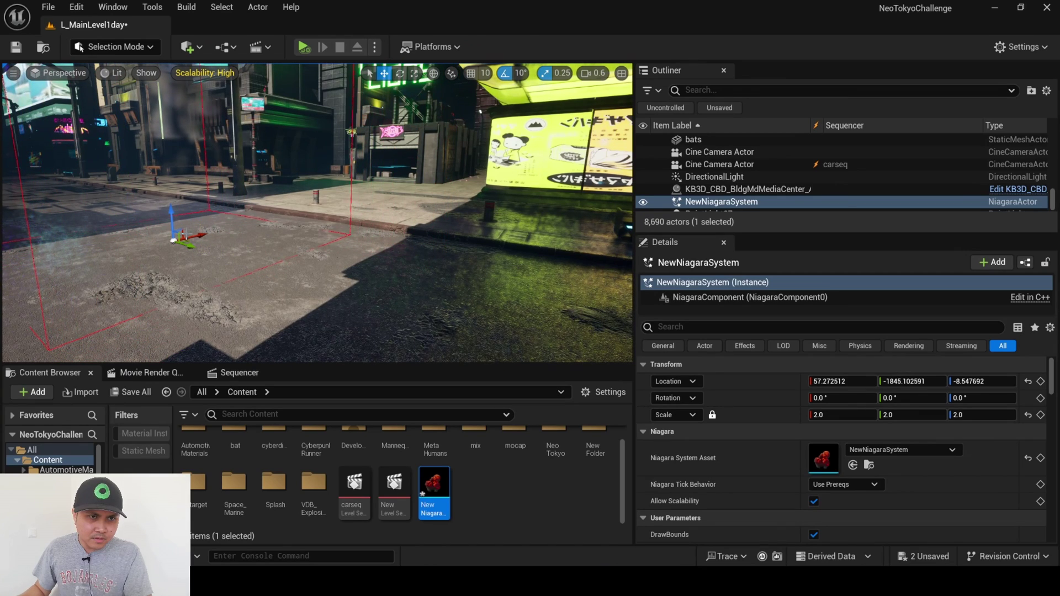
- Filter the Niagara explosion's properties by "cast" and enable Cast Shadow
right_drag(491, 226, 491, 227)
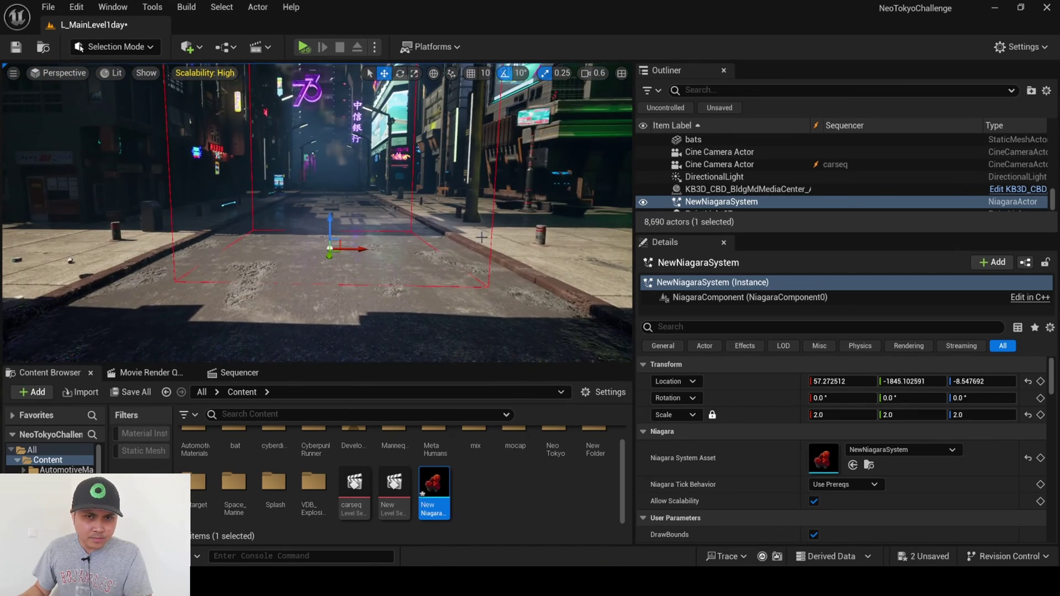
click(757, 327)
text(cast)
click(813, 381)
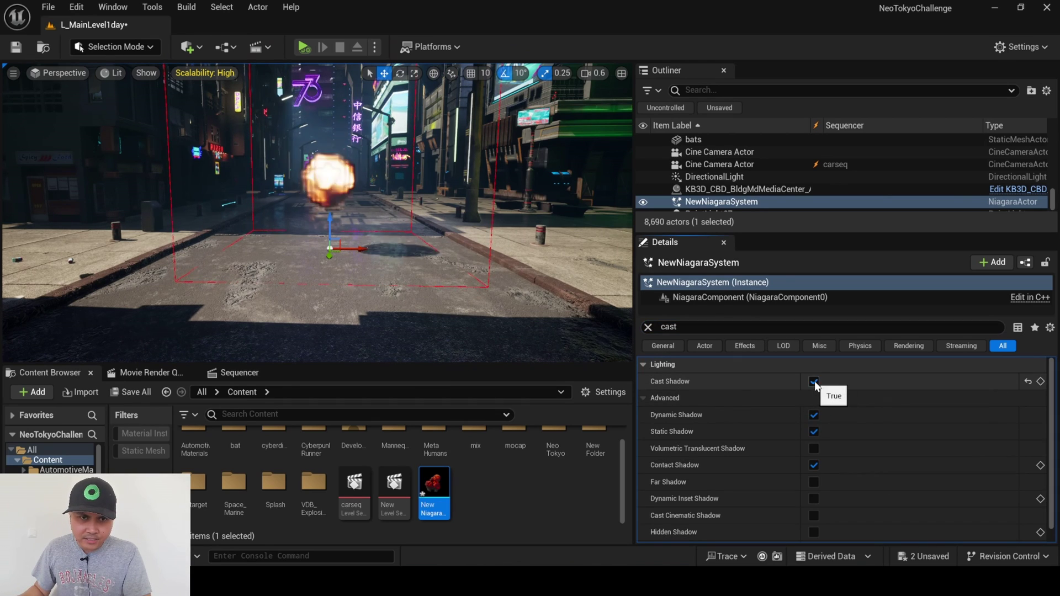
right_drag(437, 258, 438, 212)
key(s)
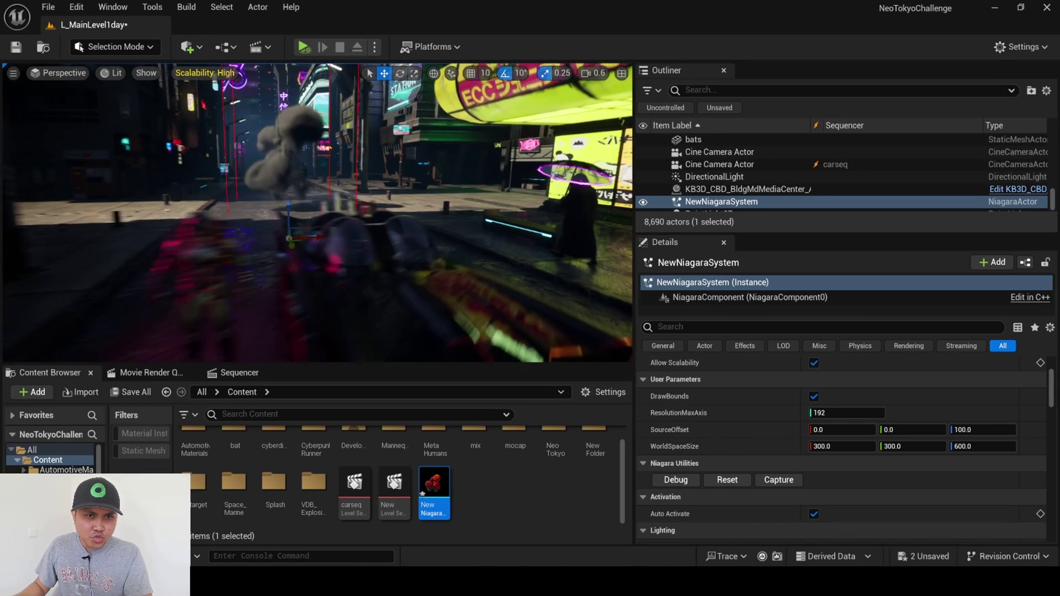
right_drag(518, 264, 518, 264)
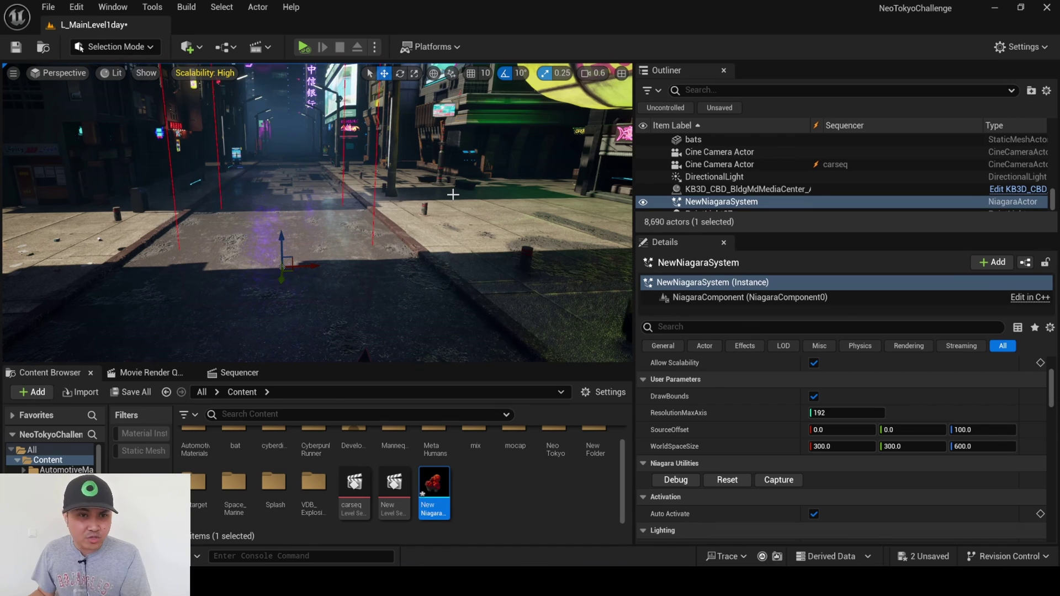
right_drag(453, 194, 432, 128)
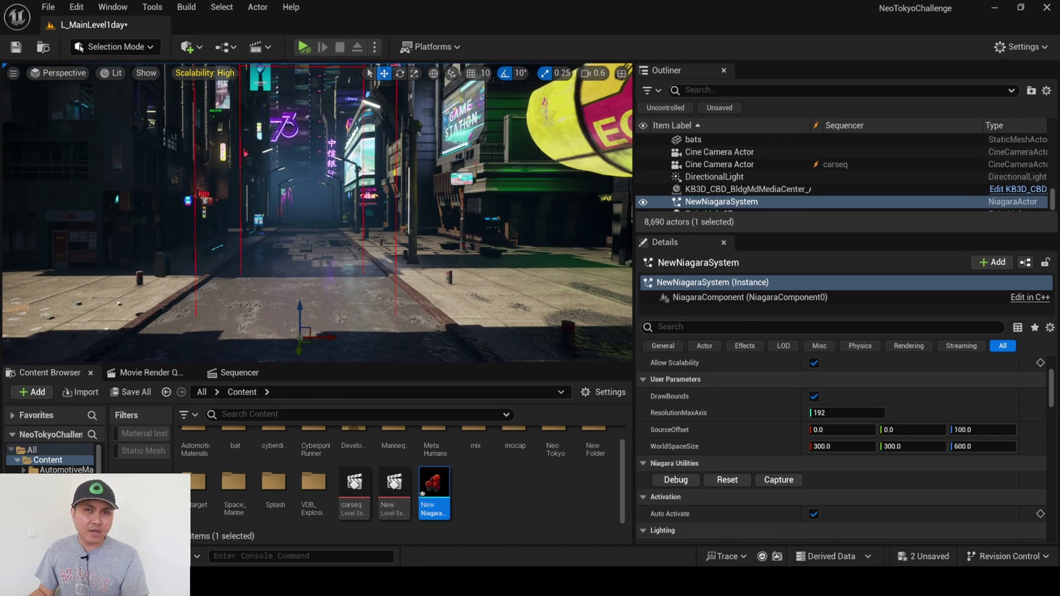